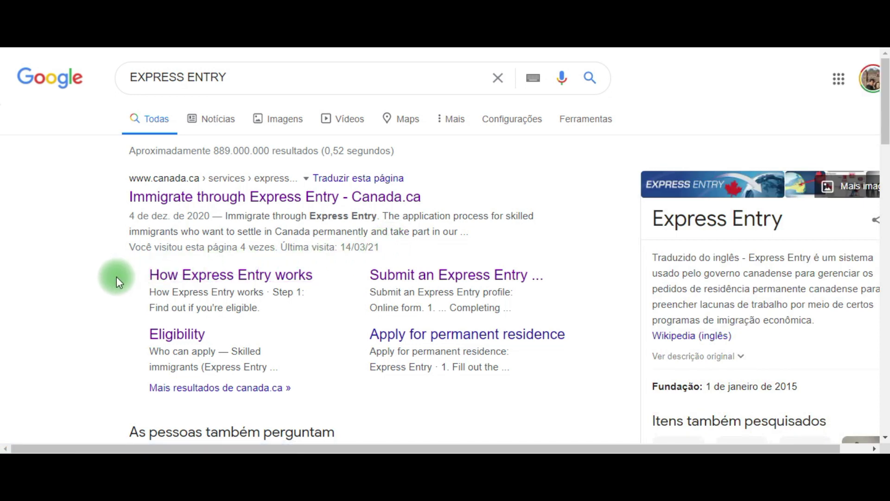
# Open Canada.ca's Immigrate through Express Entry page, go to the profile submission guide and start the eligibility questionnaire
pyautogui.click(180, 202)
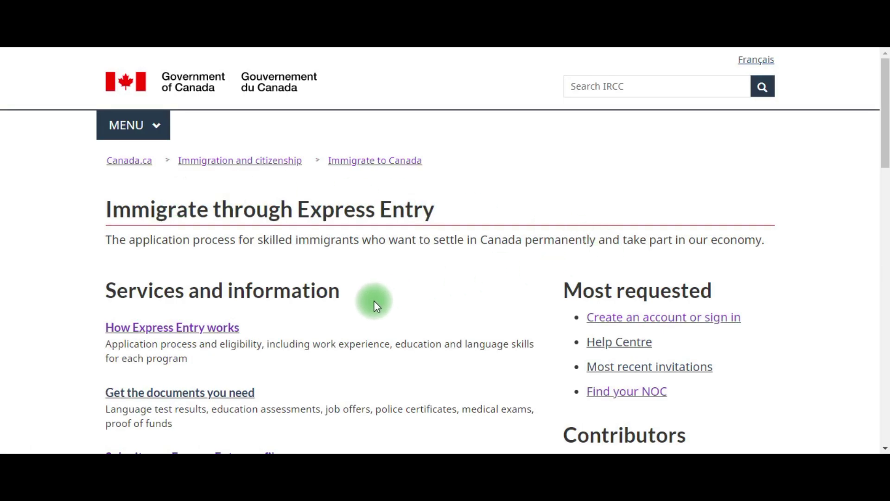
pyautogui.moveTo(884, 135); pyautogui.dragTo(884, 166)
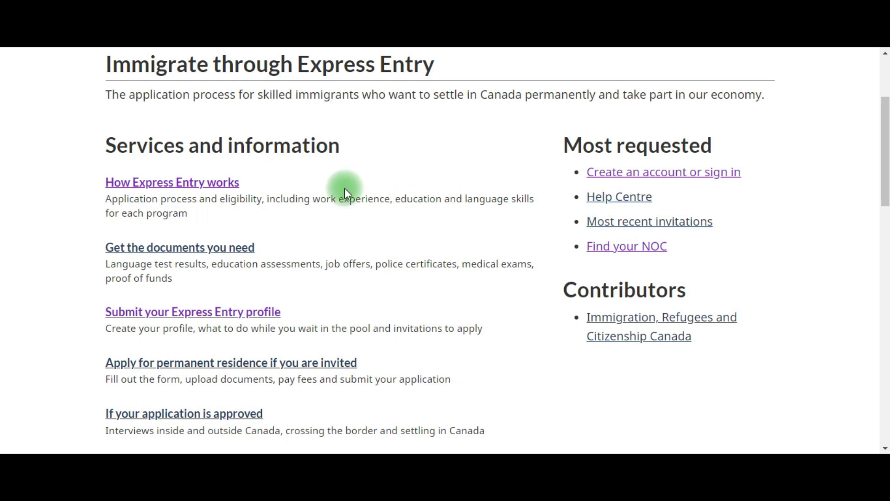
pyautogui.click(252, 315)
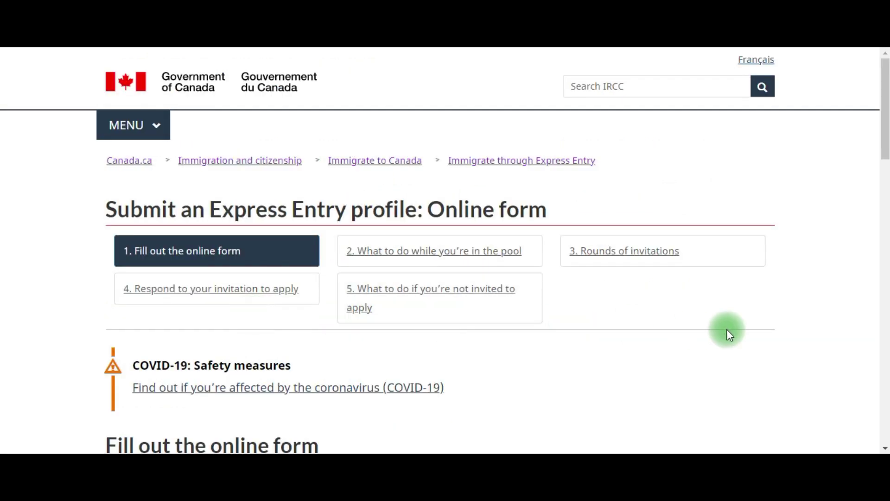
pyautogui.moveTo(884, 139); pyautogui.dragTo(884, 277)
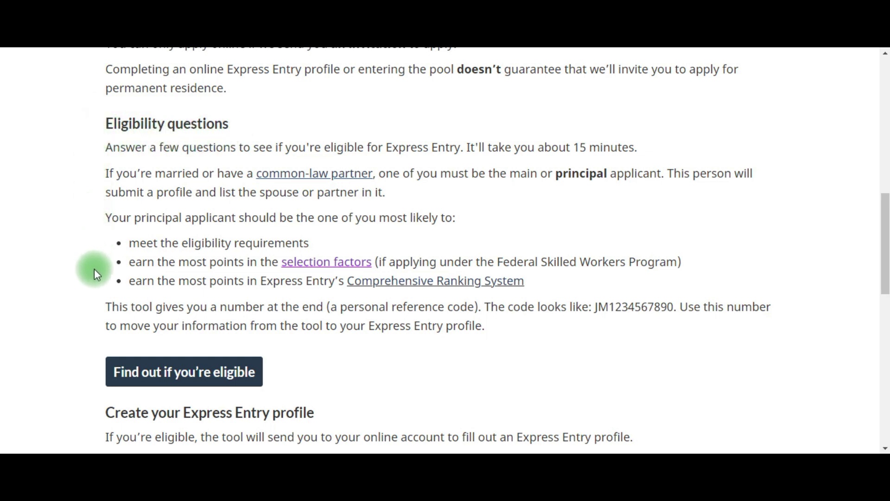
pyautogui.click(179, 382)
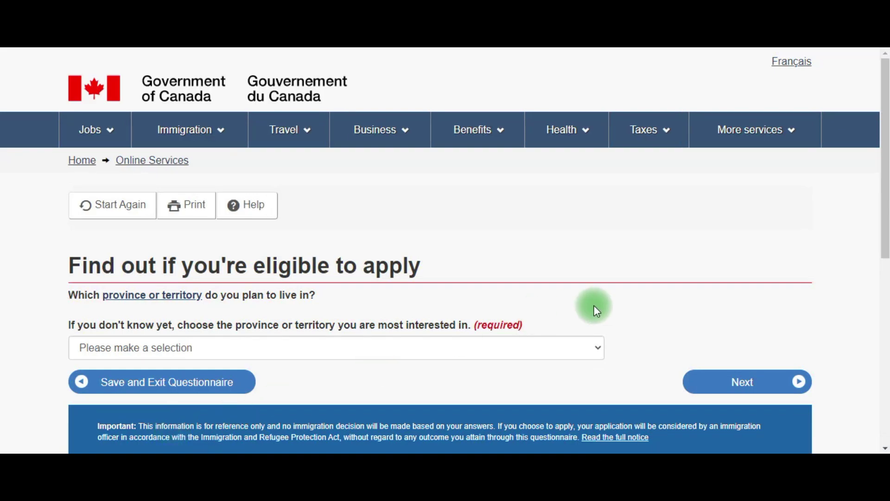
# Answer the destination province question with Ontario and continue to the next question
pyautogui.click(887, 199)
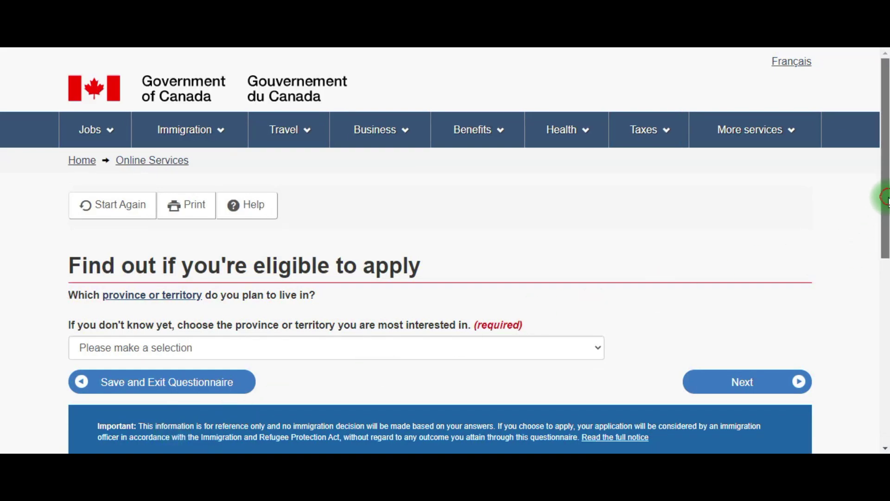
pyautogui.moveTo(887, 199); pyautogui.dragTo(886, 208)
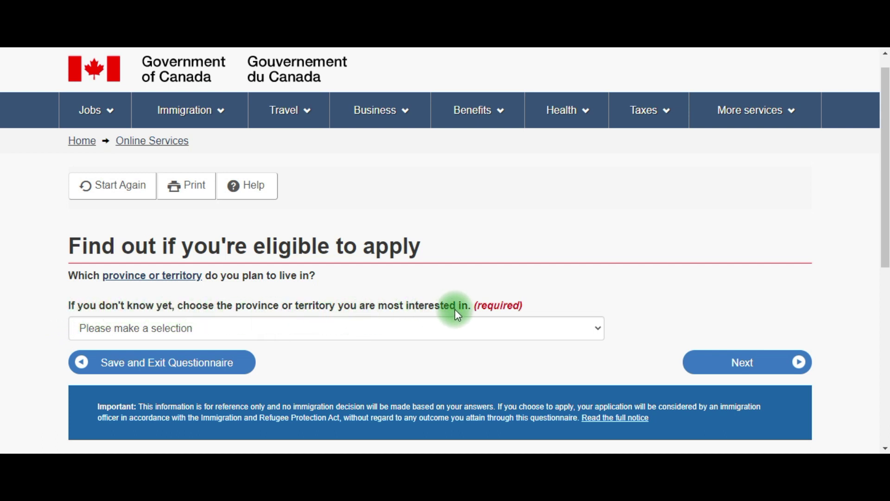
pyautogui.click(575, 330)
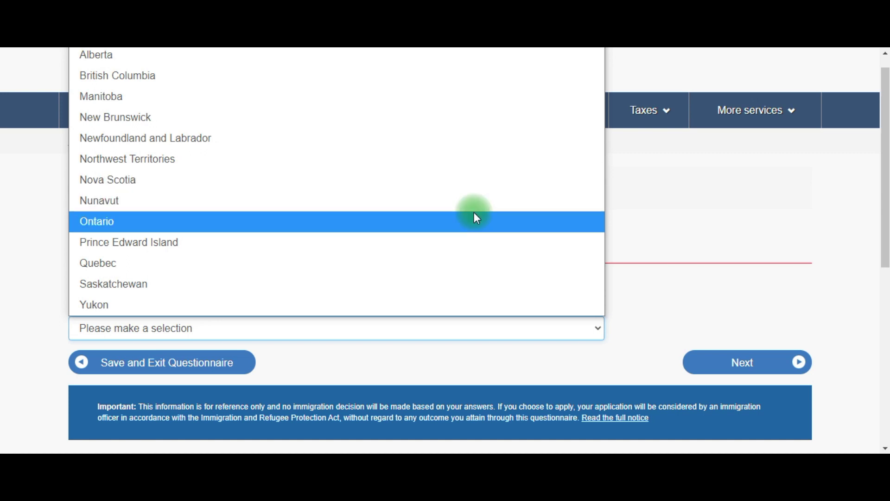
pyautogui.click(476, 218)
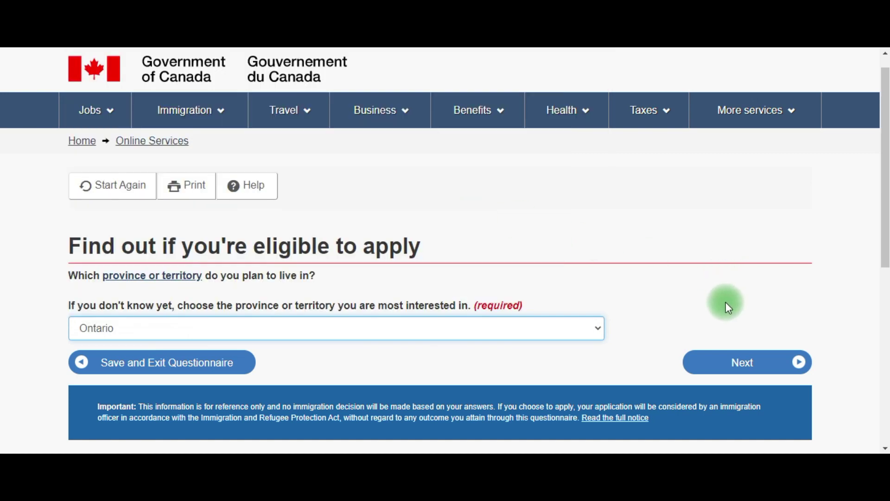
pyautogui.click(740, 361)
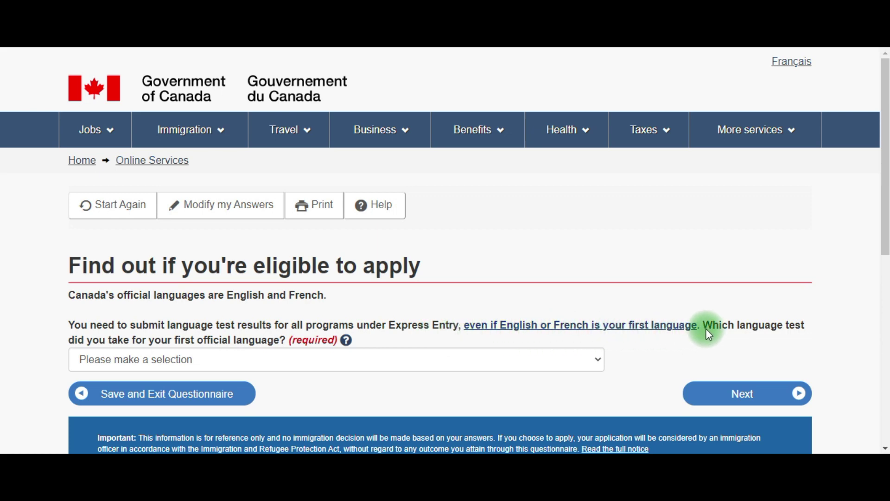
# Choose IELTS as the first official language test and submit the date it was taken
pyautogui.click(477, 365)
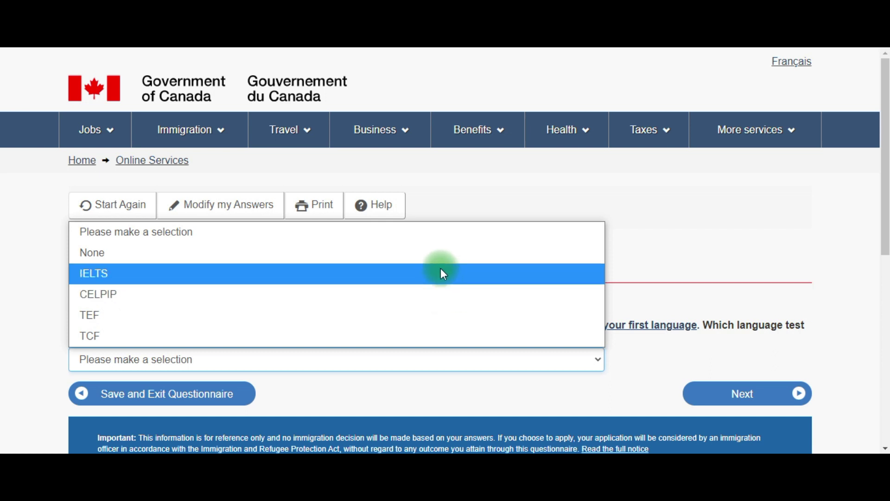
pyautogui.click(416, 272)
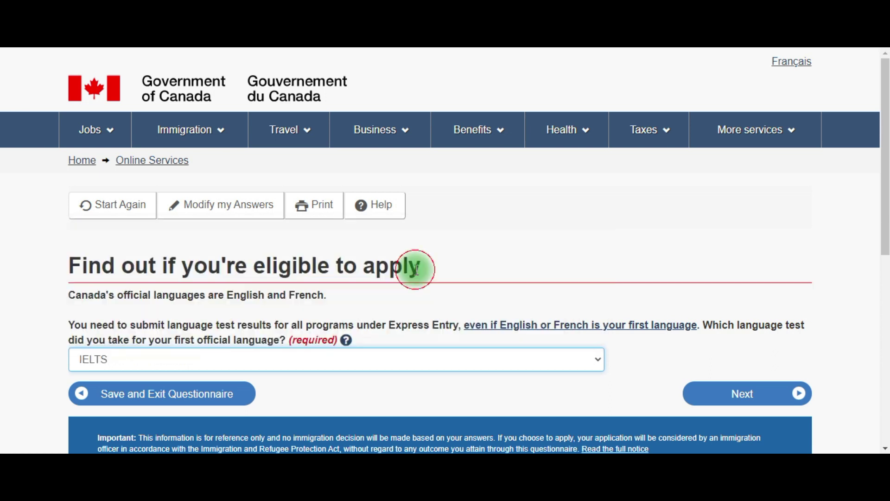
pyautogui.click(735, 401)
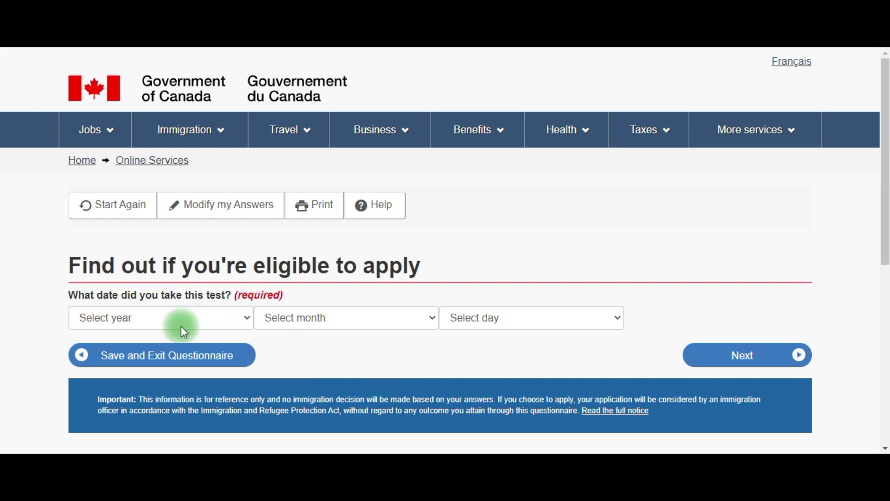
pyautogui.click(716, 358)
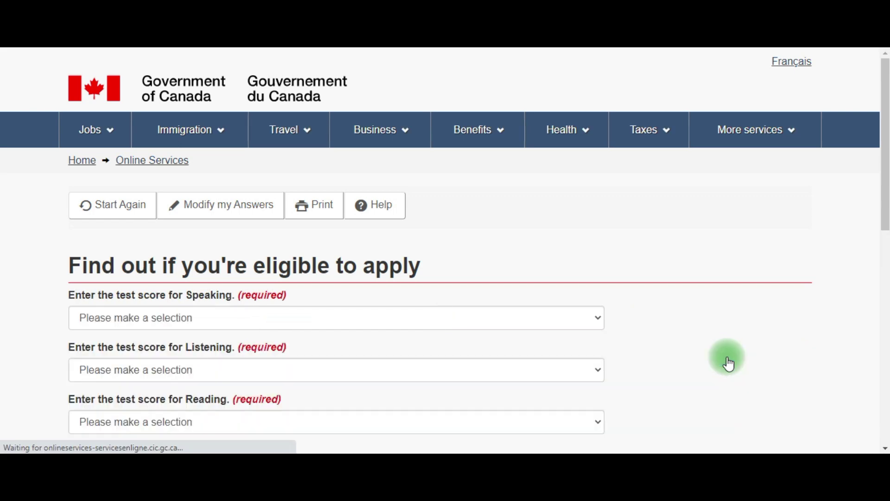
# Set the Speaking test score to 7
pyautogui.moveTo(885, 186); pyautogui.dragTo(884, 228)
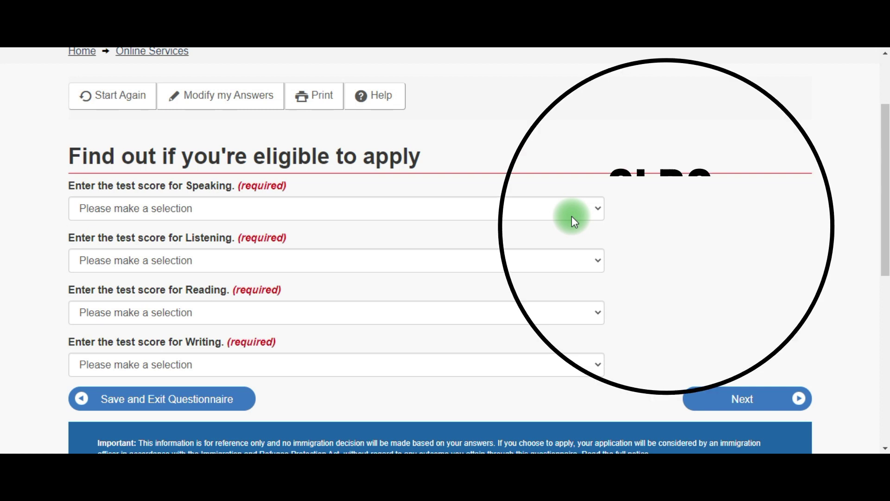
pyautogui.click(571, 216)
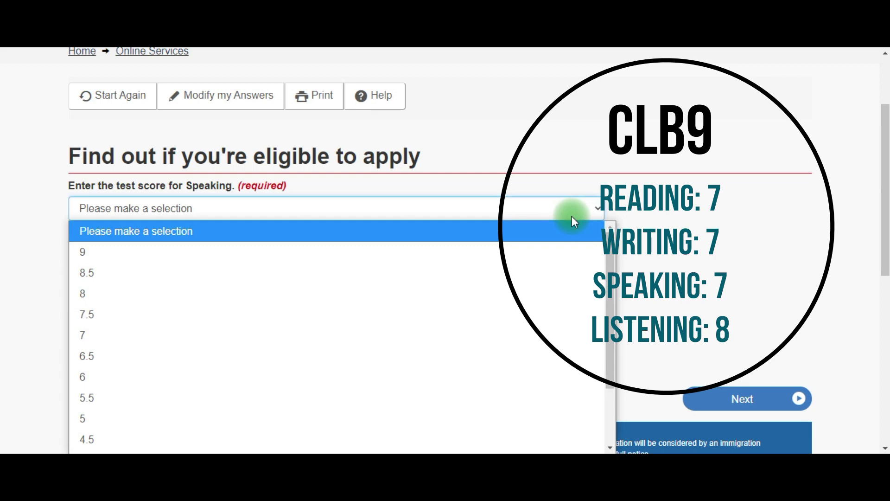
pyautogui.click(489, 327)
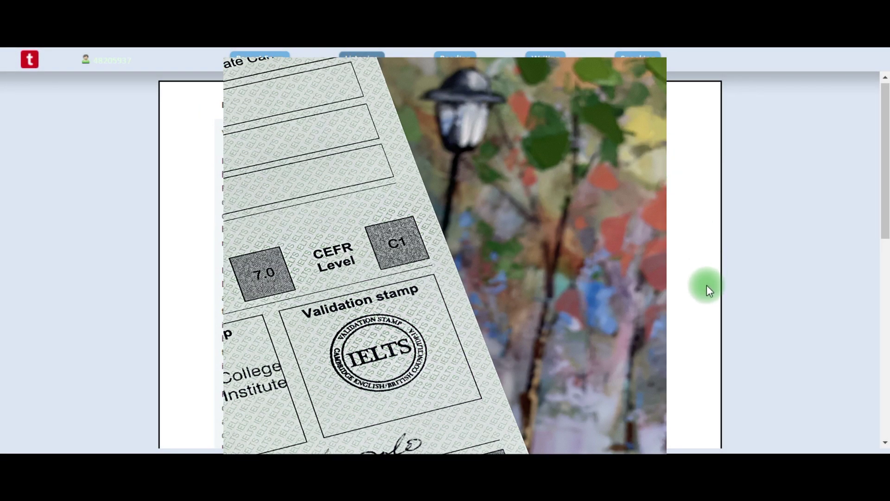
# In the IELTS mock test report, review the Listening examiner's comments and the question-by-question analysis of Parts 1 to 3
pyautogui.moveTo(882, 205); pyautogui.dragTo(884, 408)
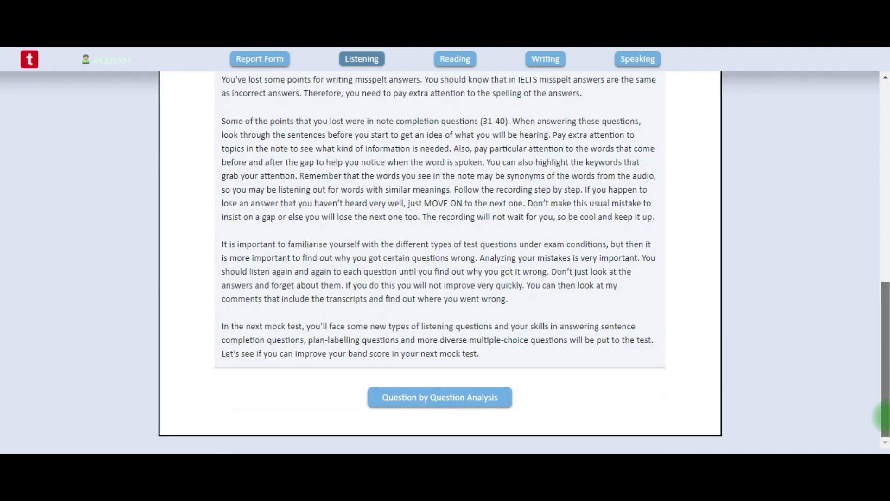
pyautogui.click(449, 401)
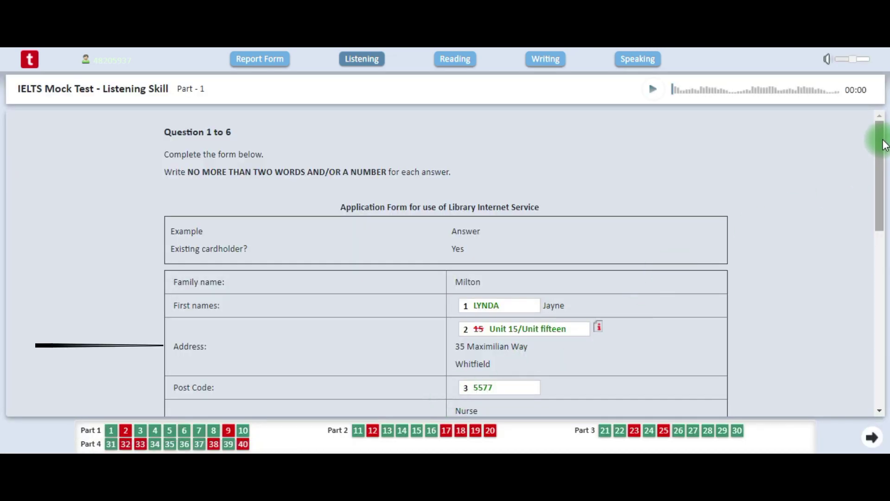
pyautogui.scroll(-2, 880, 141)
pyautogui.moveTo(885, 173); pyautogui.dragTo(885, 329)
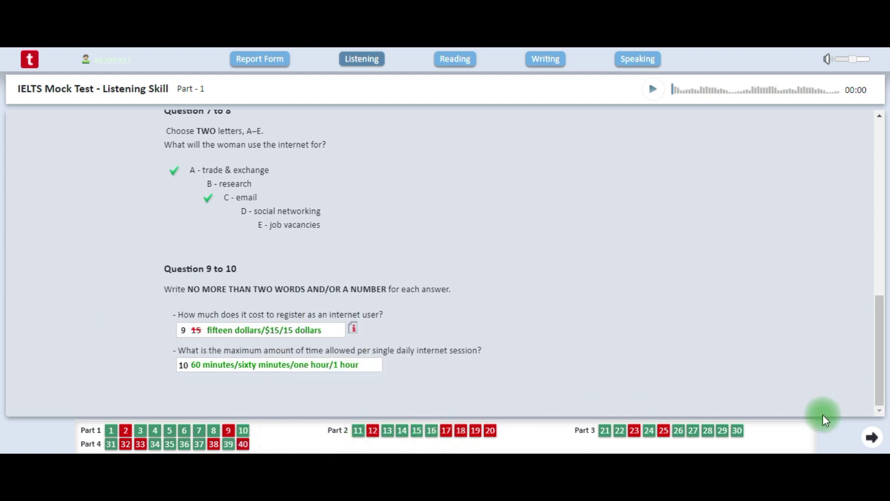
pyautogui.click(872, 441)
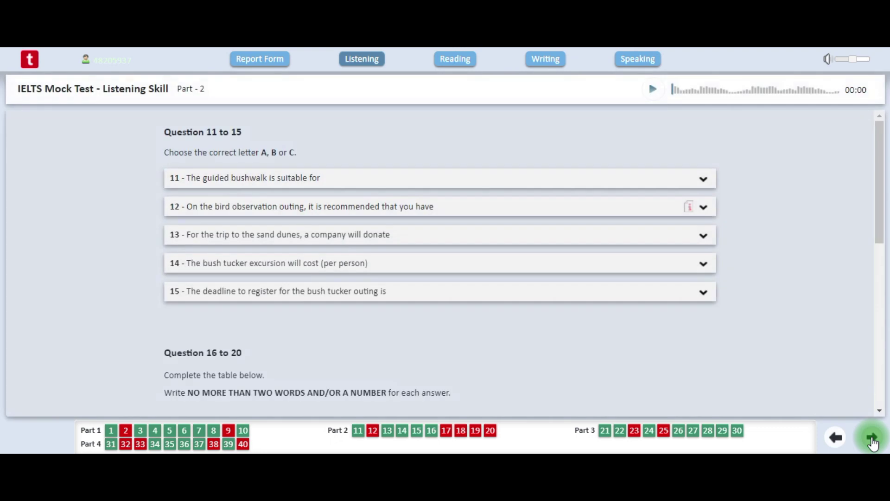
pyautogui.moveTo(881, 188); pyautogui.dragTo(882, 385)
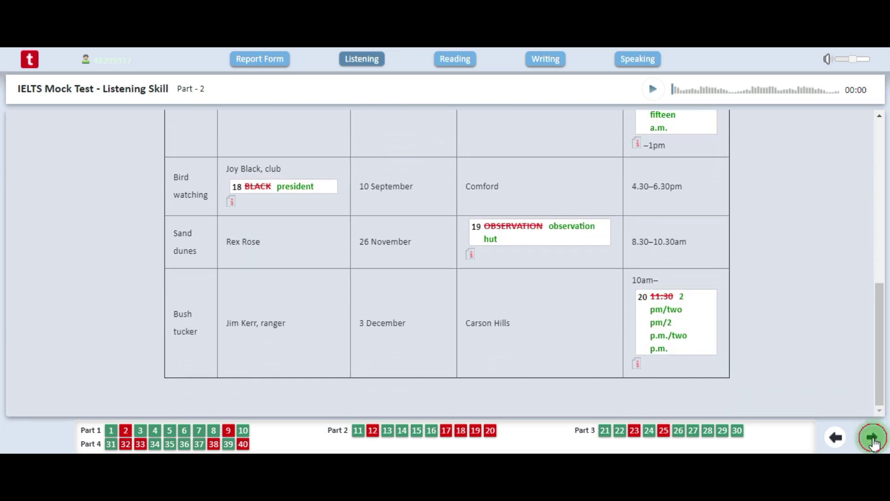
pyautogui.click(871, 437)
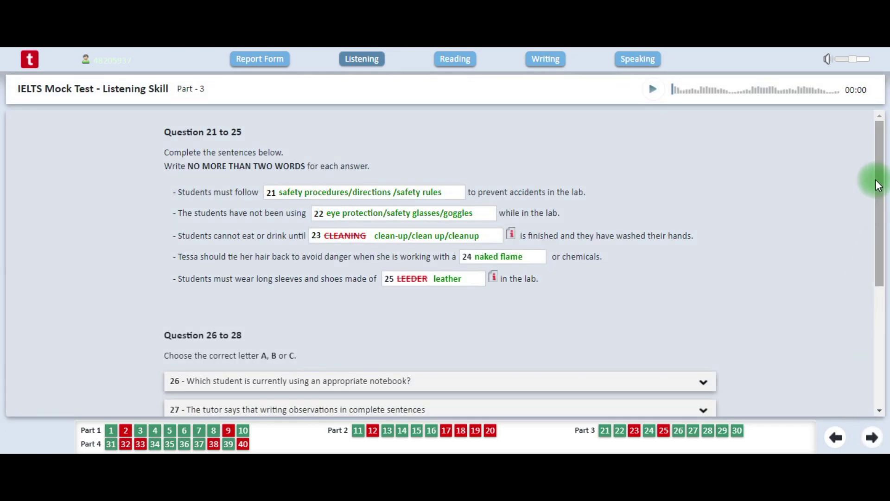
pyautogui.moveTo(878, 177); pyautogui.dragTo(883, 298)
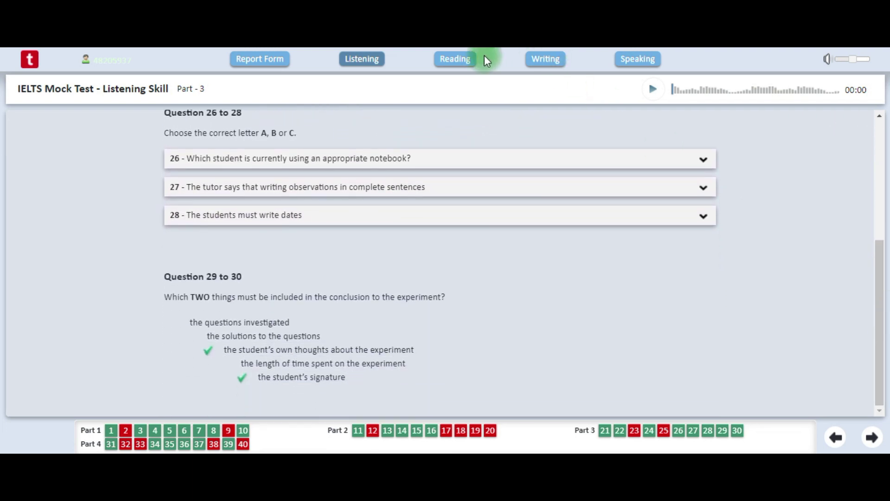
# Review the Reading examiner's comments and the question-by-question analysis of all three reading passages
pyautogui.click(456, 65)
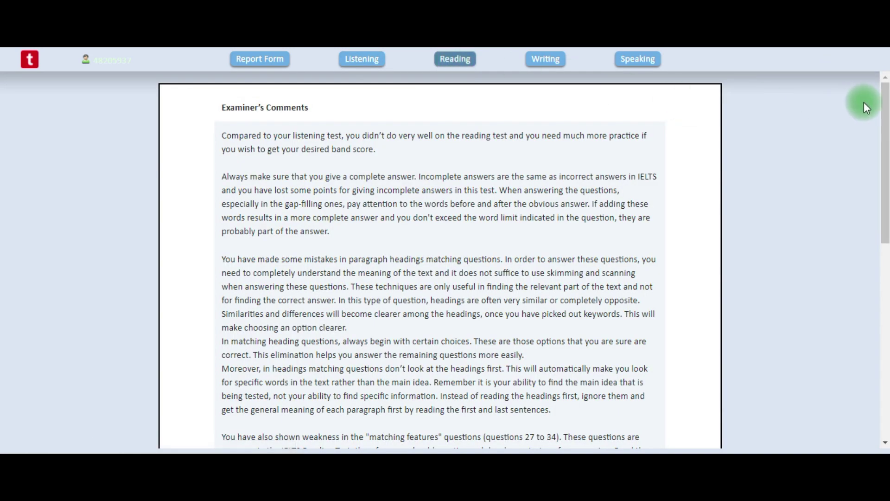
pyautogui.moveTo(886, 110); pyautogui.dragTo(885, 314)
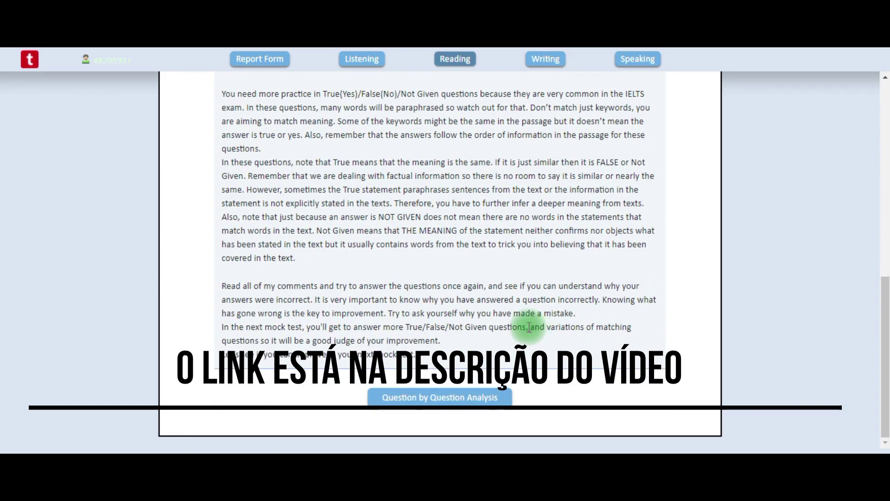
pyautogui.click(465, 397)
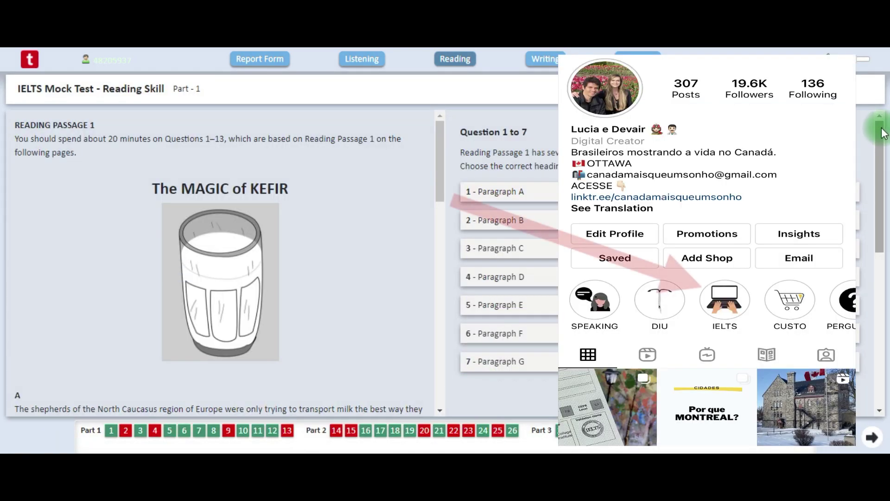
pyautogui.moveTo(884, 135); pyautogui.dragTo(883, 325)
pyautogui.click(871, 437)
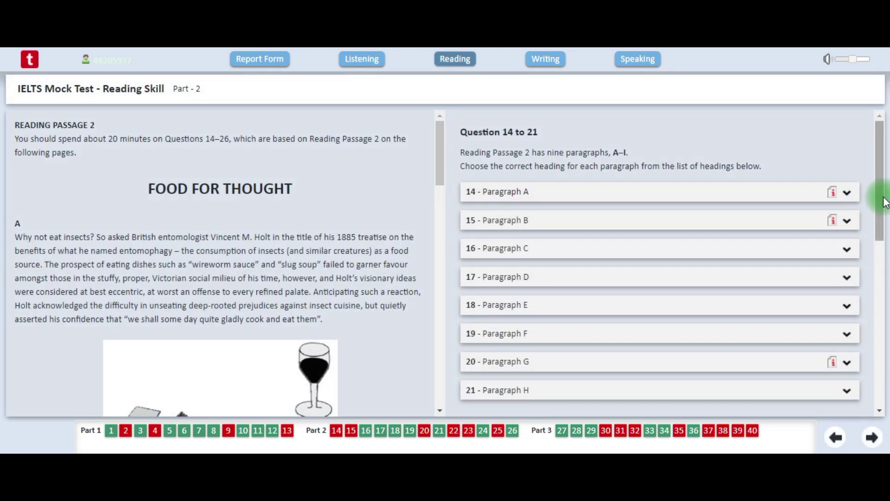
pyautogui.moveTo(885, 208); pyautogui.dragTo(885, 376)
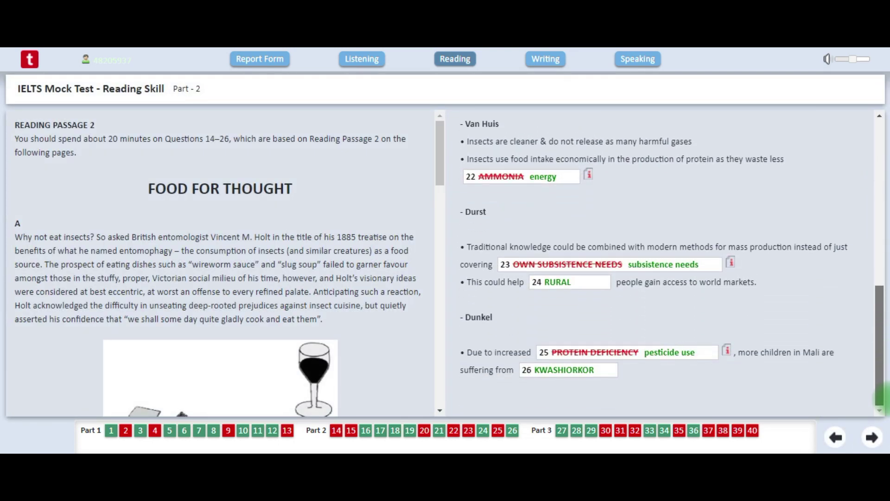
pyautogui.click(871, 438)
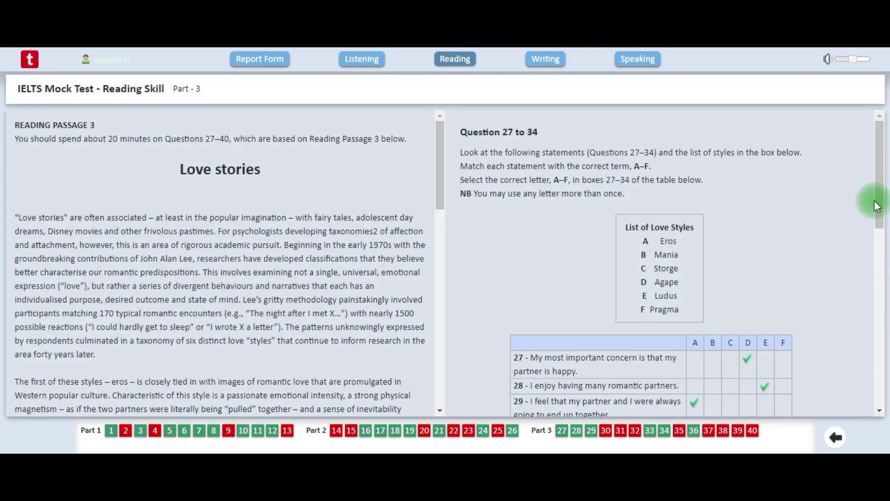
pyautogui.moveTo(877, 190); pyautogui.dragTo(884, 369)
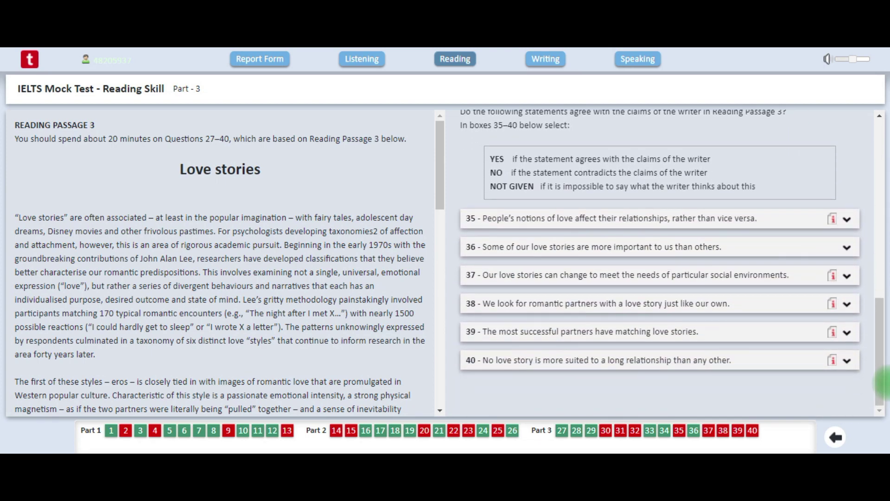
# Review the Speaking feedback and band breakdown, then examine the Part 1 question analysis including an examiner's note on an answer
pyautogui.click(636, 67)
pyautogui.moveTo(885, 134); pyautogui.dragTo(764, 298)
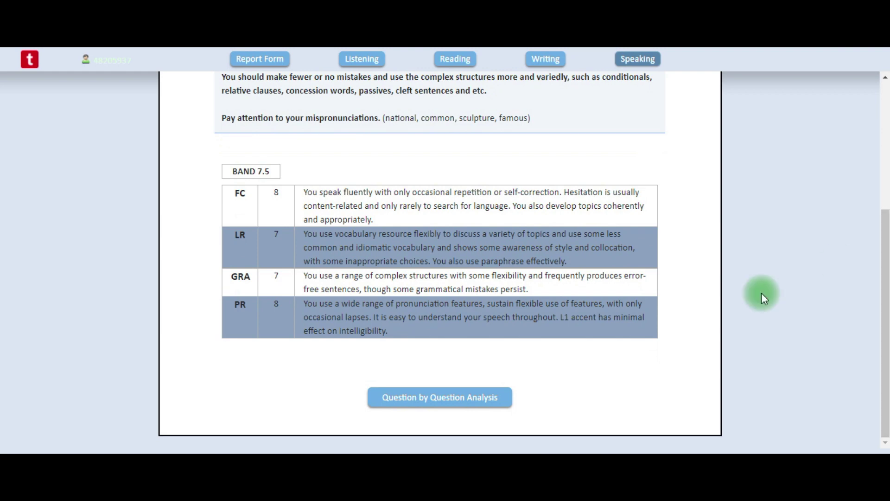
pyautogui.click(471, 402)
pyautogui.moveTo(880, 134); pyautogui.dragTo(841, 318)
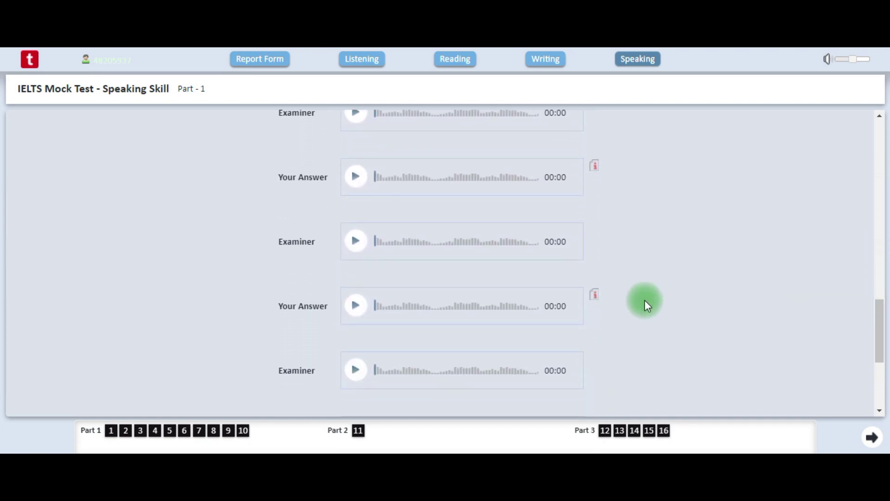
pyautogui.moveTo(594, 297)
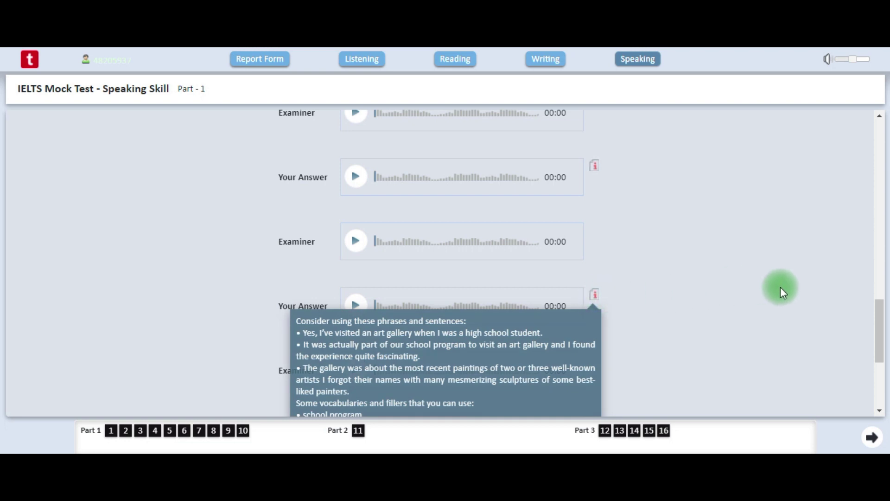
pyautogui.click(881, 319)
pyautogui.moveTo(881, 319); pyautogui.dragTo(885, 357)
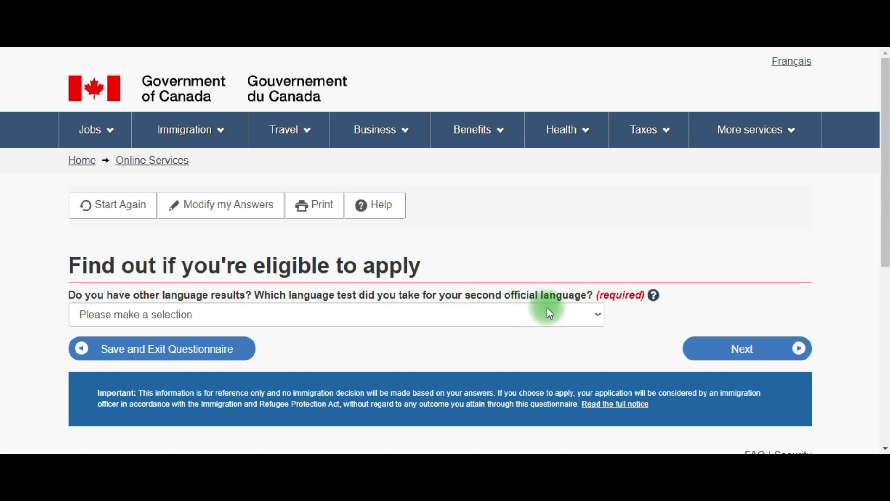
# Answer None for the second official language test and continue to the next page of the questionnaire
pyautogui.click(552, 319)
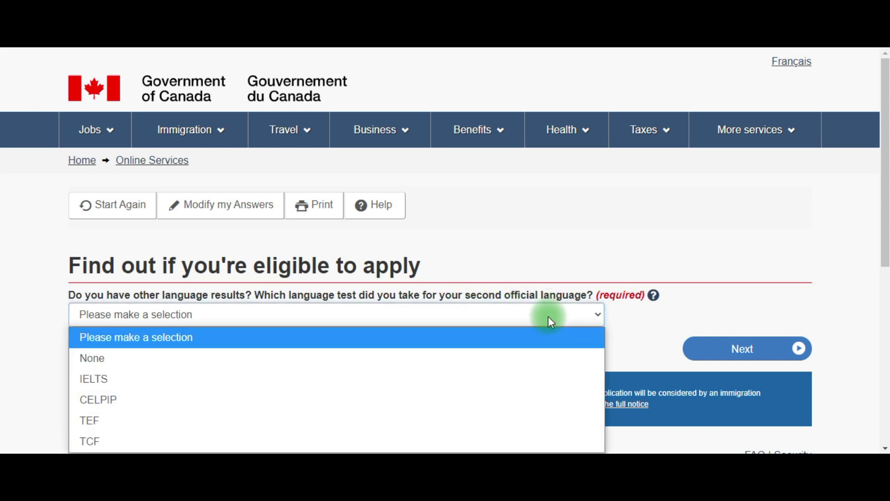
pyautogui.click(550, 321)
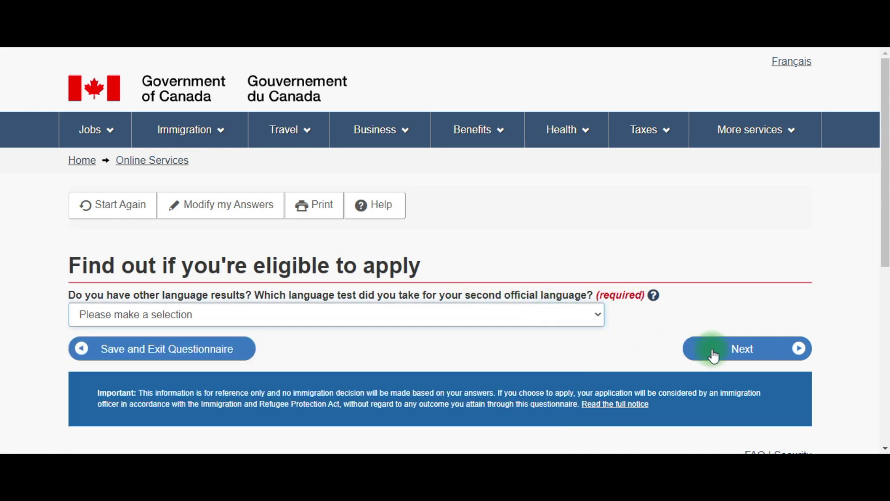
pyautogui.click(538, 323)
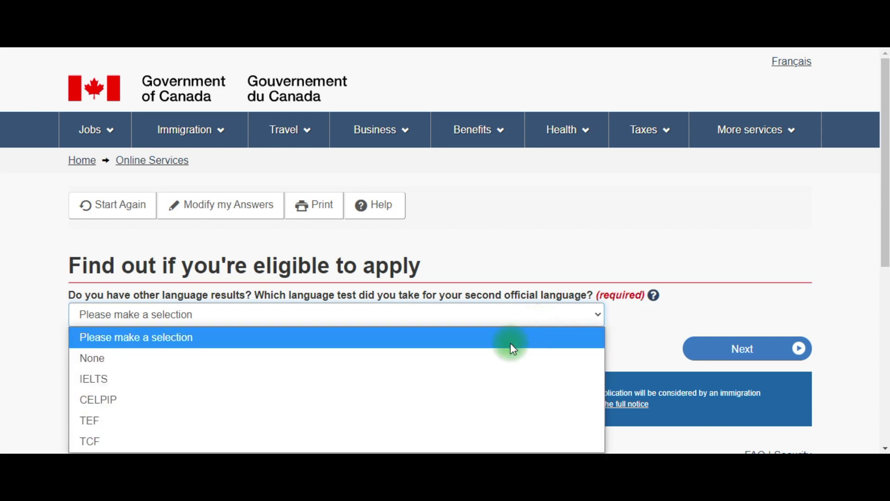
pyautogui.click(509, 356)
pyautogui.click(738, 361)
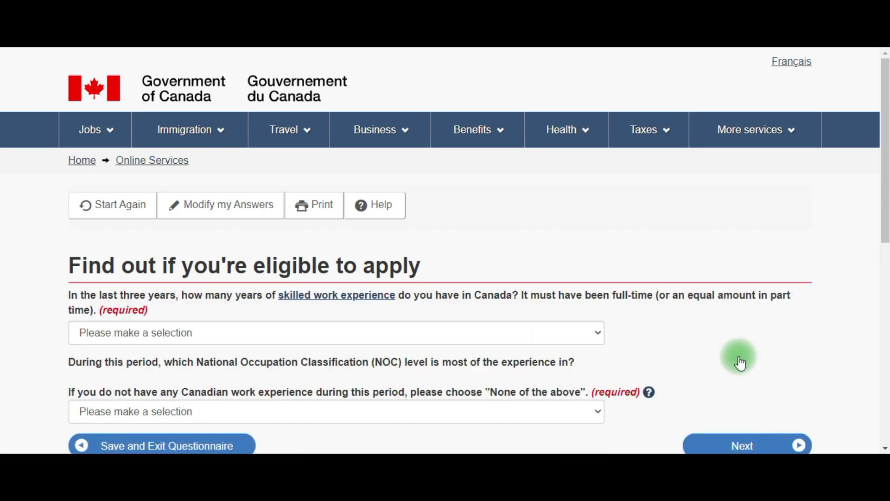
# Go through the questions on Canadian skilled work experience in the last three years and its NOC level, and continue to the next page
pyautogui.moveTo(884, 204); pyautogui.dragTo(885, 232)
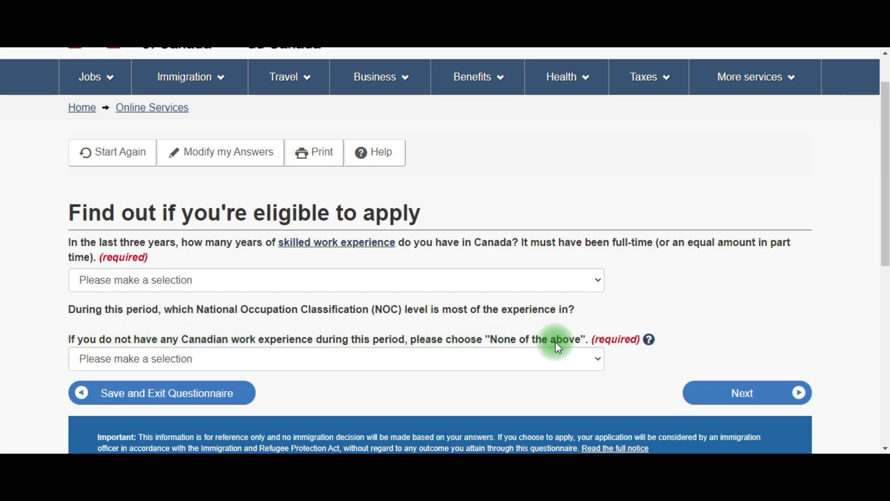
pyautogui.click(592, 284)
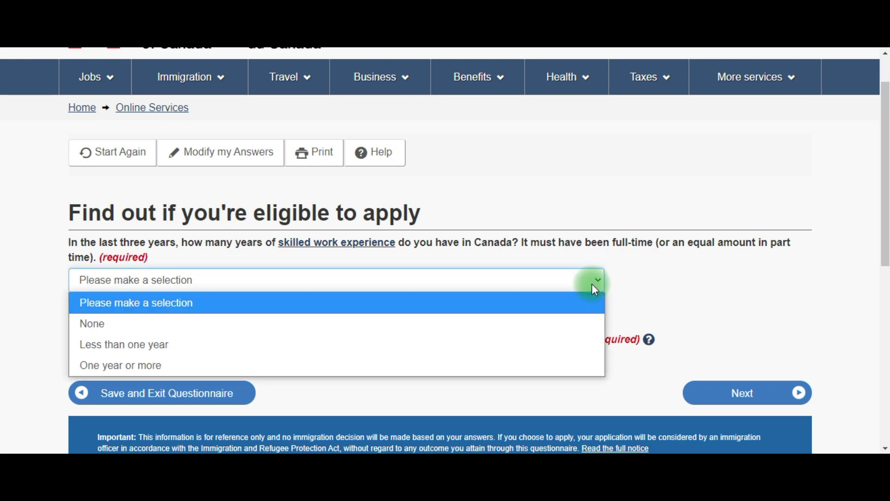
pyautogui.click(592, 284)
pyautogui.click(586, 358)
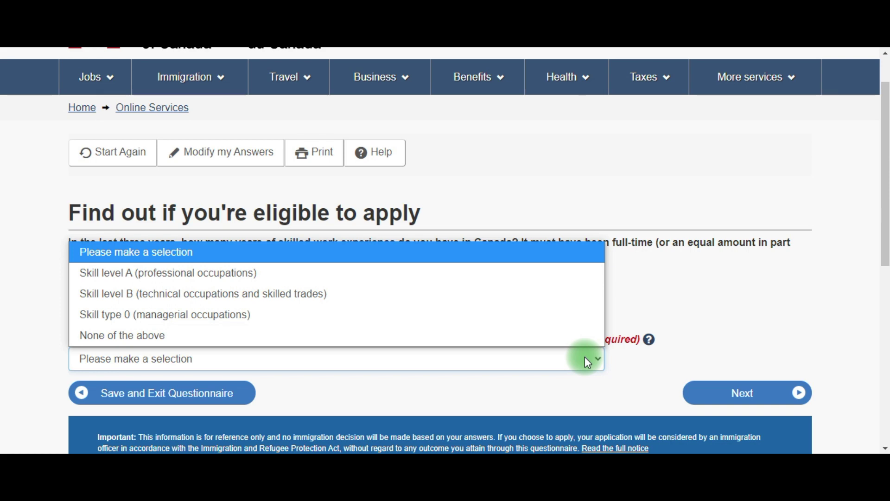
pyautogui.click(585, 357)
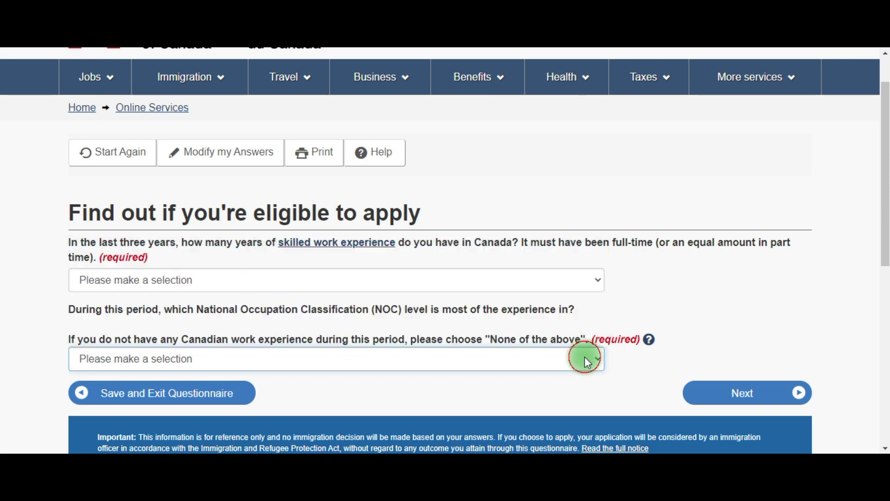
pyautogui.click(726, 397)
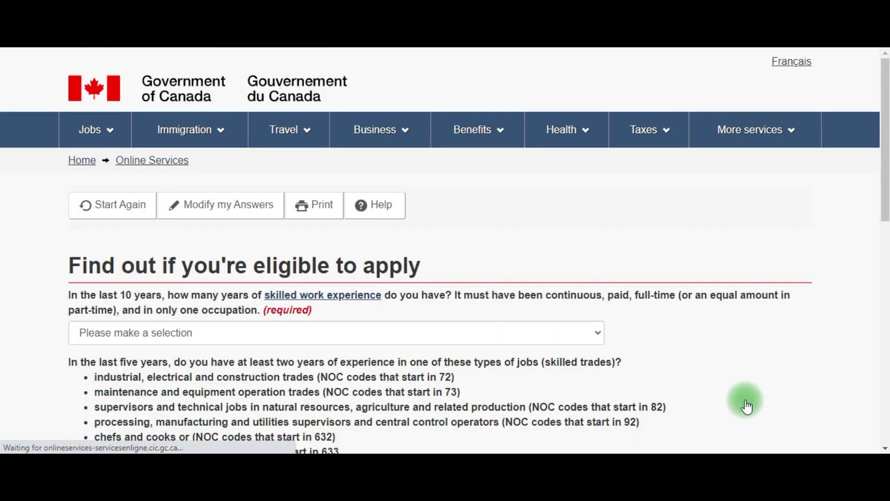
# Check the answer options for years of skilled work experience in the last 10 years
pyautogui.moveTo(881, 160); pyautogui.dragTo(881, 207)
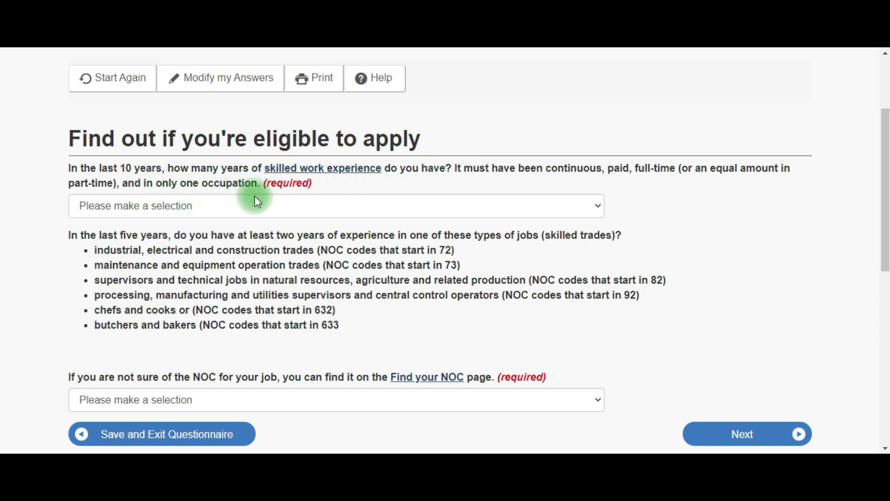
pyautogui.click(290, 208)
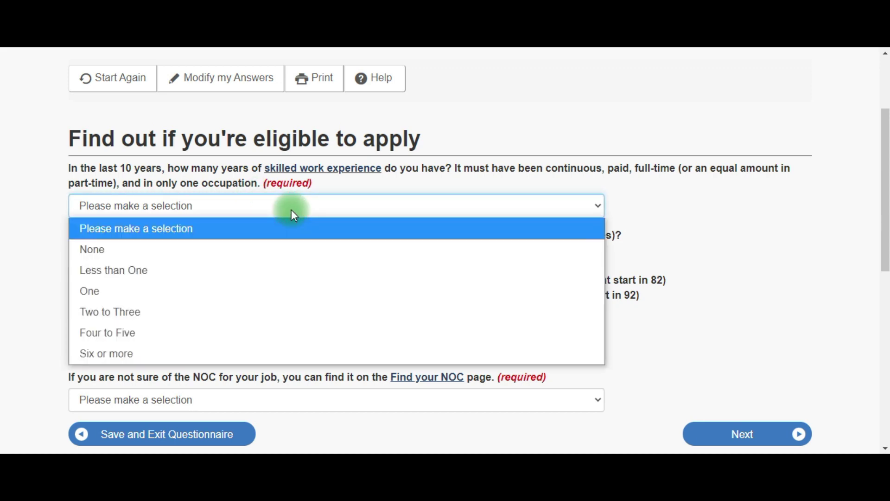
pyautogui.click(293, 211)
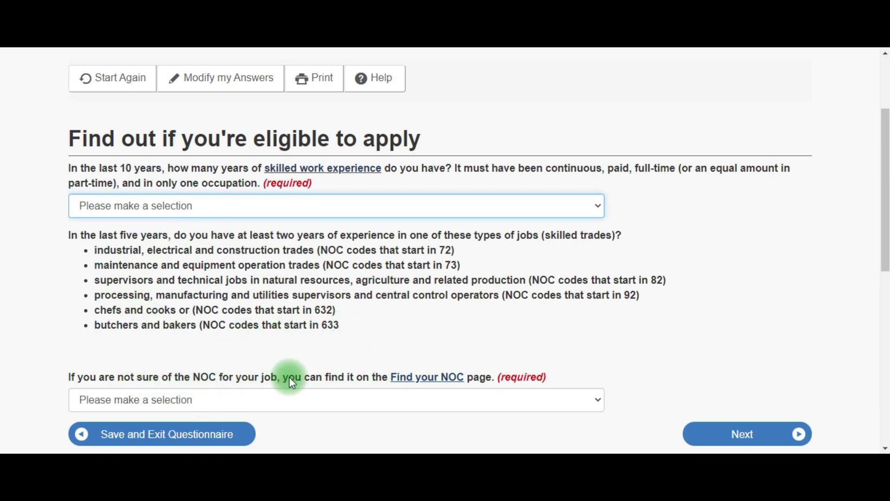
# Open the Find your NOC page in a new tab and filter its occupation table by FIREFIGHTER
pyautogui.click(419, 385)
pyautogui.rightClick(419, 384)
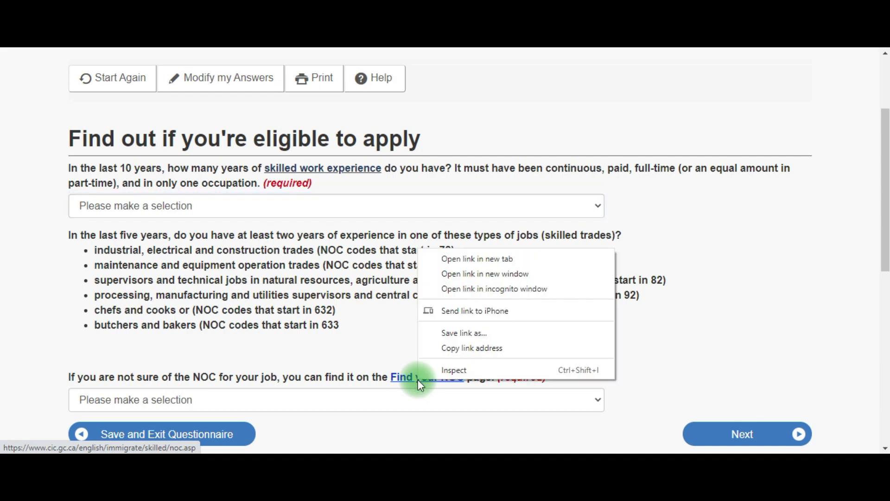
pyautogui.click(446, 259)
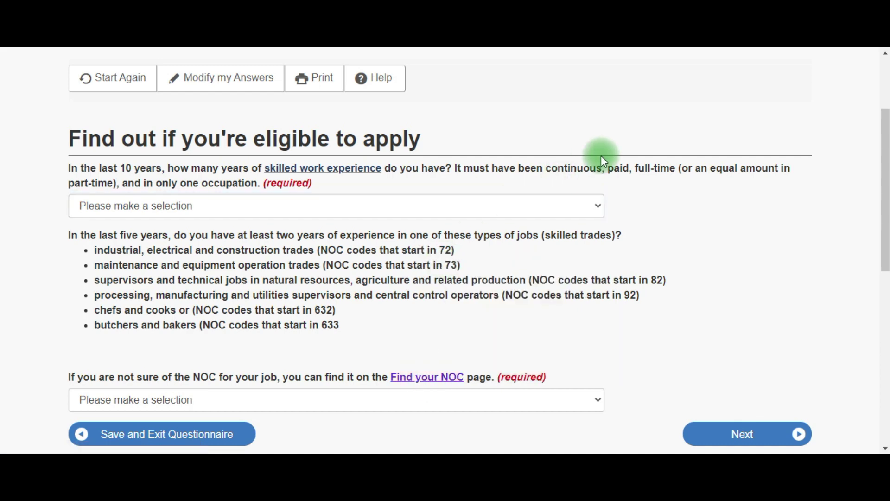
pyautogui.hotkey('ctrl', 'Tab')
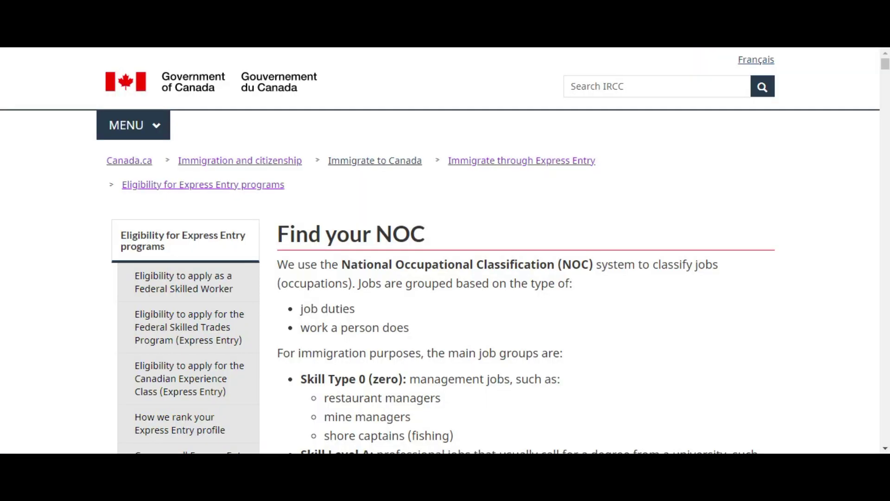
pyautogui.moveTo(886, 91); pyautogui.dragTo(883, 303)
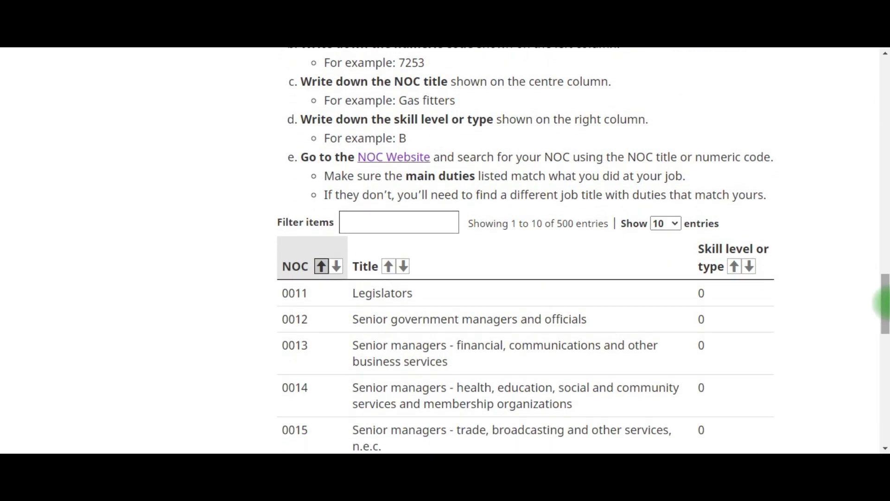
pyautogui.click(405, 218)
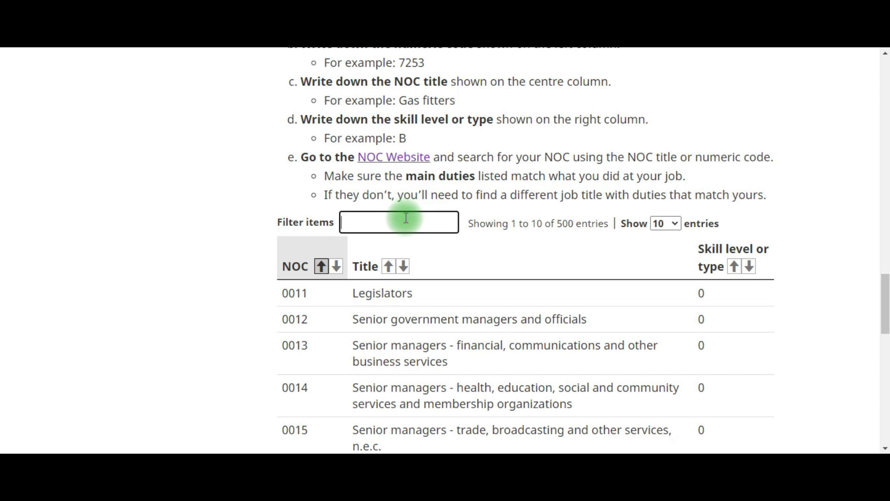
pyautogui.write('FIREFIGHTER')
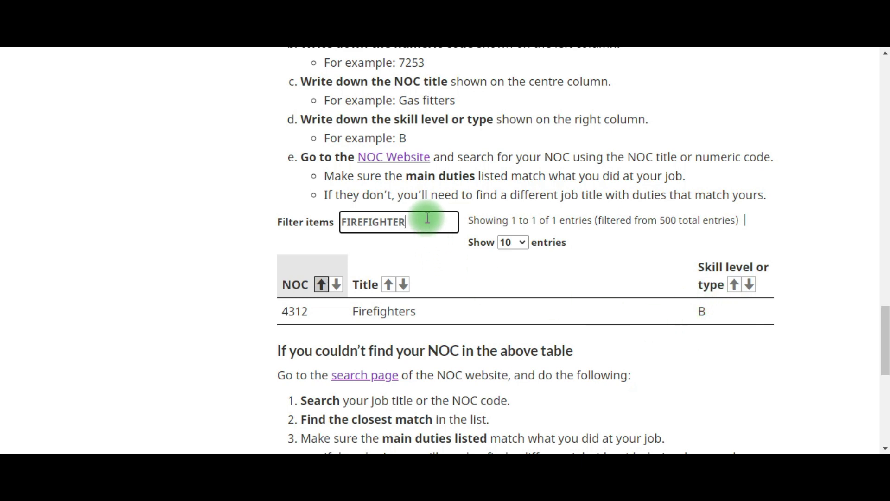
# Replace the occupation table filter with ADMINISTRATIVE ASSIST to look up that job's NOC code and skill level
pyautogui.press('BackSpace')
pyautogui.press('BackSpace')
pyautogui.press('BackSpace')
pyautogui.press('BackSpace')
pyautogui.press('BackSpace')
pyautogui.press('BackSpace')
pyautogui.press('BackSpace')
pyautogui.press('BackSpace')
pyautogui.press('BackSpace')
pyautogui.press('BackSpace')
pyautogui.press('BackSpace')
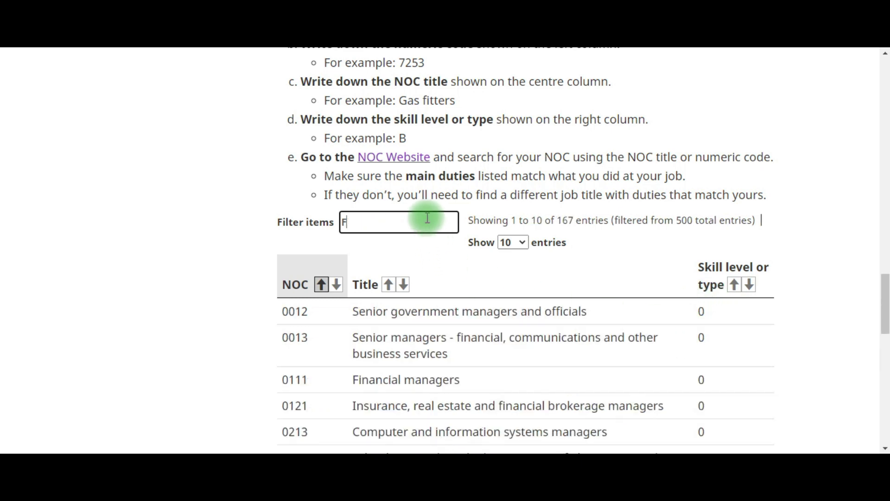
pyautogui.write('ADMI')
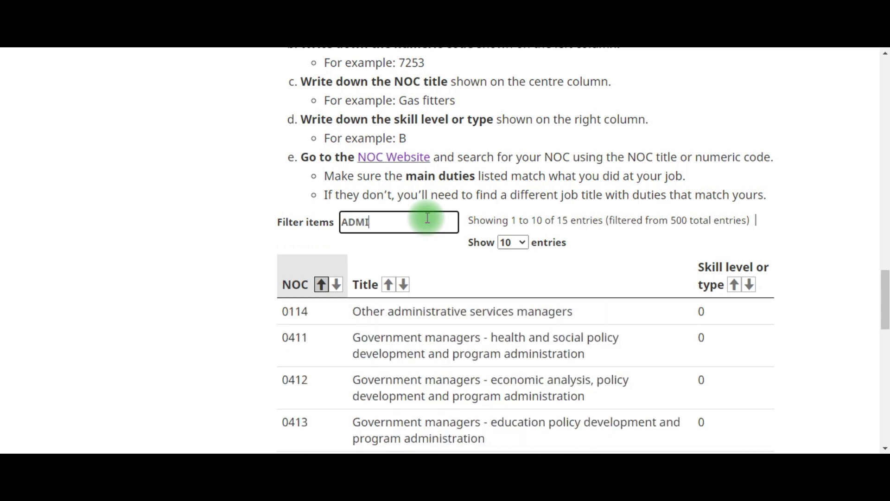
pyautogui.write('NISTRATIVE')
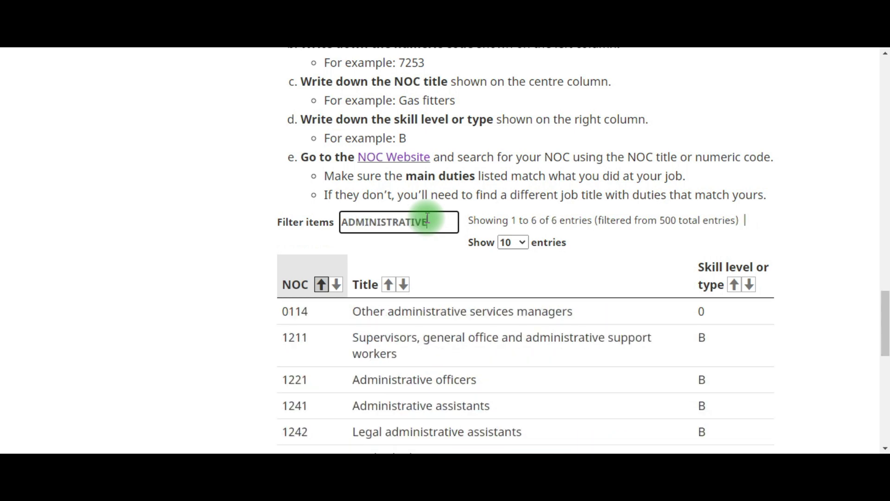
pyautogui.write(' ASSIST')
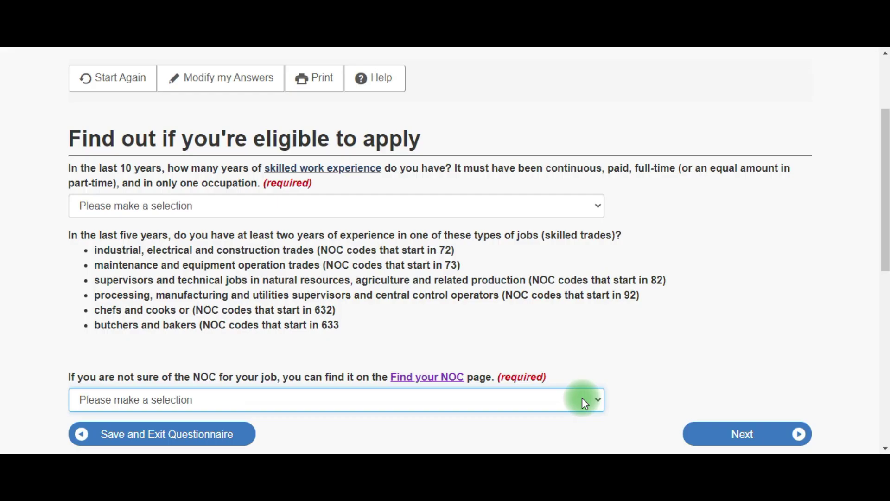
# In the questionnaire, set skilled work experience to Four to Five years and skilled trades experience to None, and continue to the next page
pyautogui.click(549, 208)
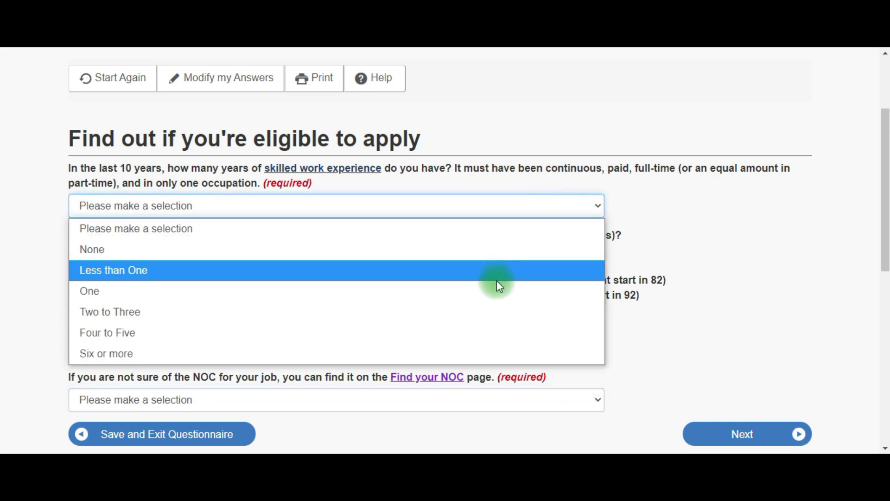
pyautogui.click(496, 335)
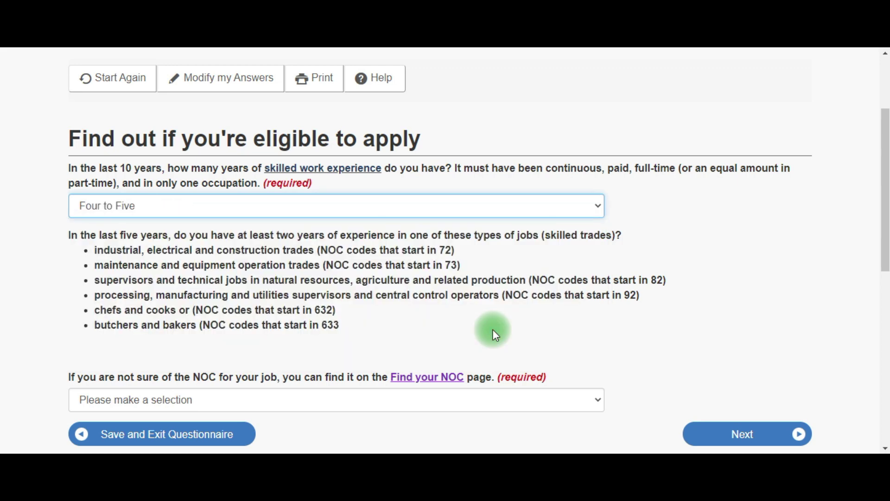
pyautogui.click(457, 400)
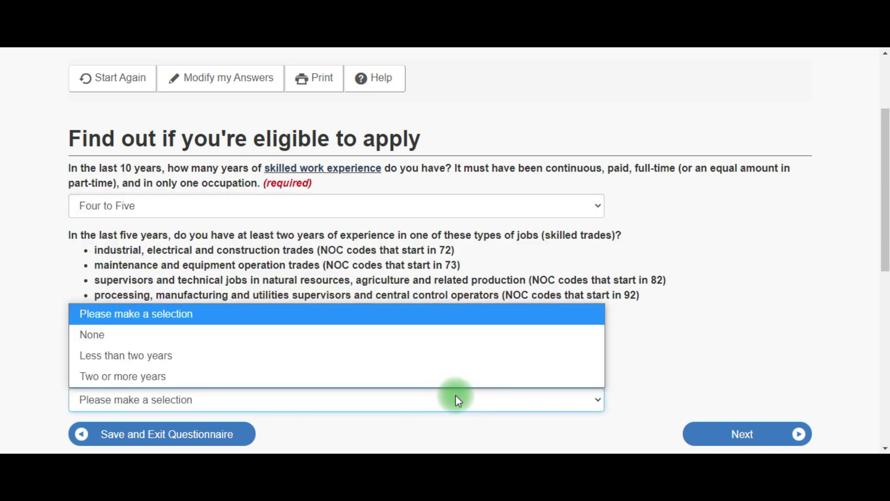
pyautogui.click(388, 339)
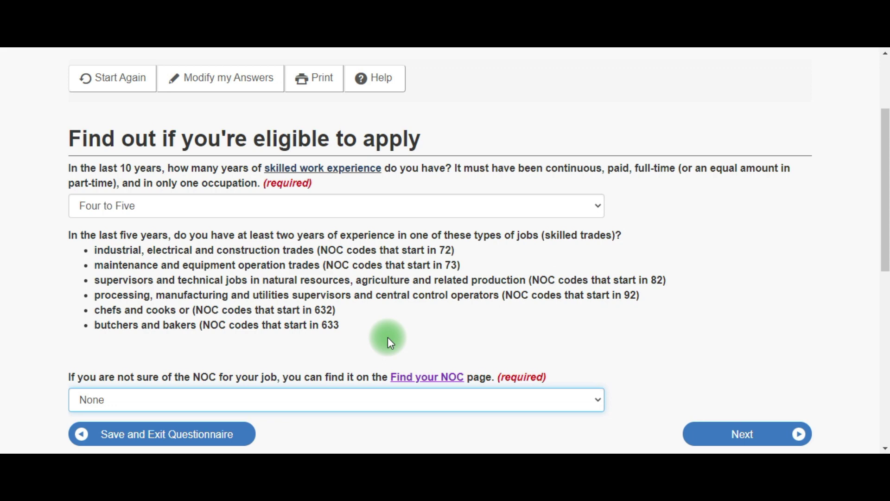
pyautogui.click(391, 407)
pyautogui.click(391, 407)
pyautogui.click(748, 440)
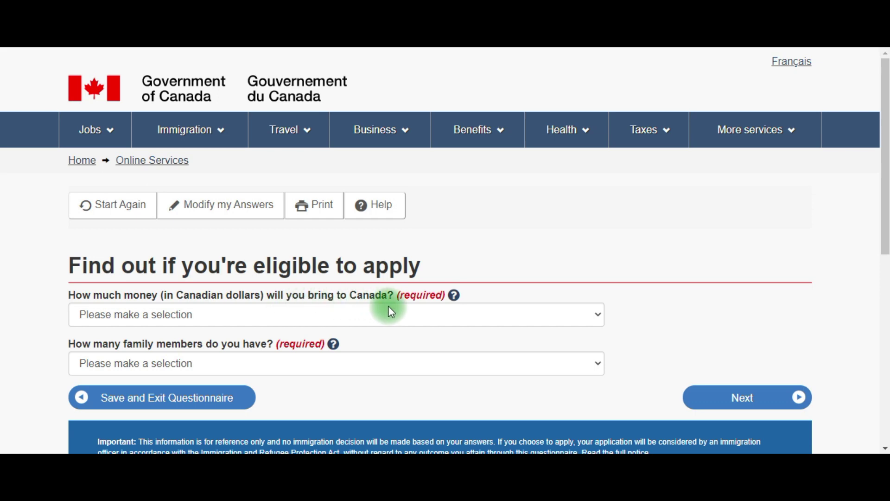
# Check the answer options for the money brought to Canada and for the number of family members
pyautogui.click(407, 319)
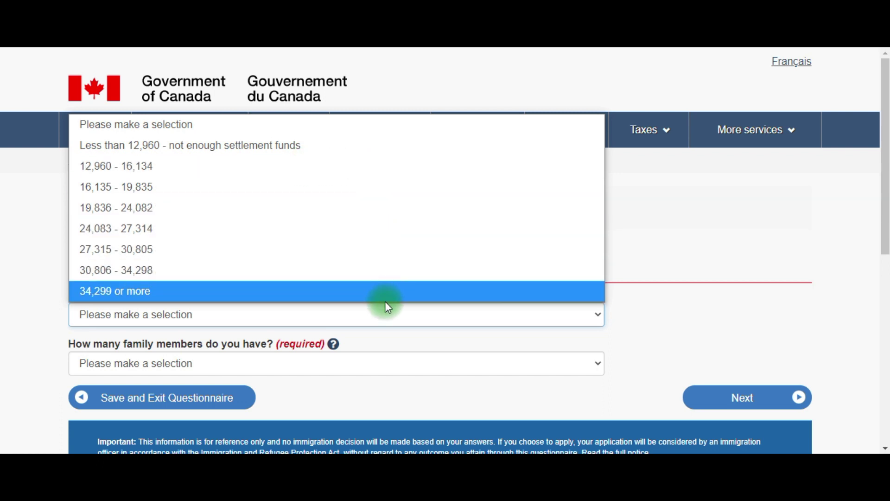
pyautogui.click(387, 315)
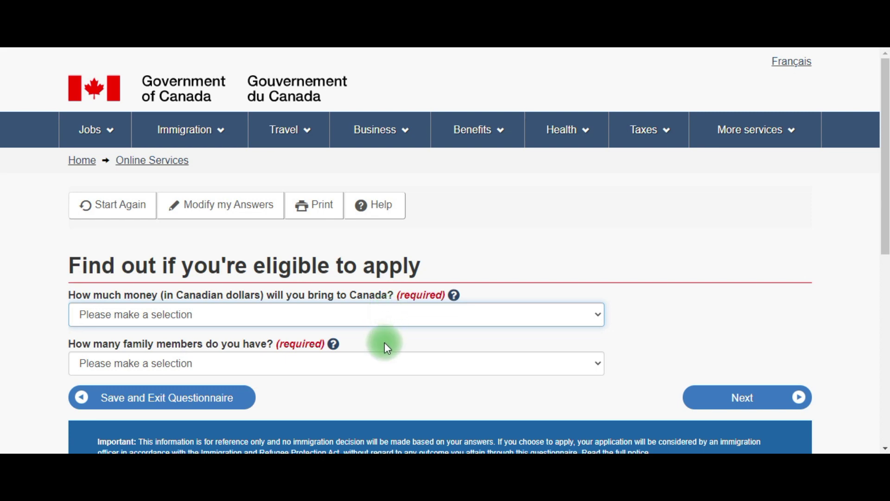
pyautogui.click(375, 364)
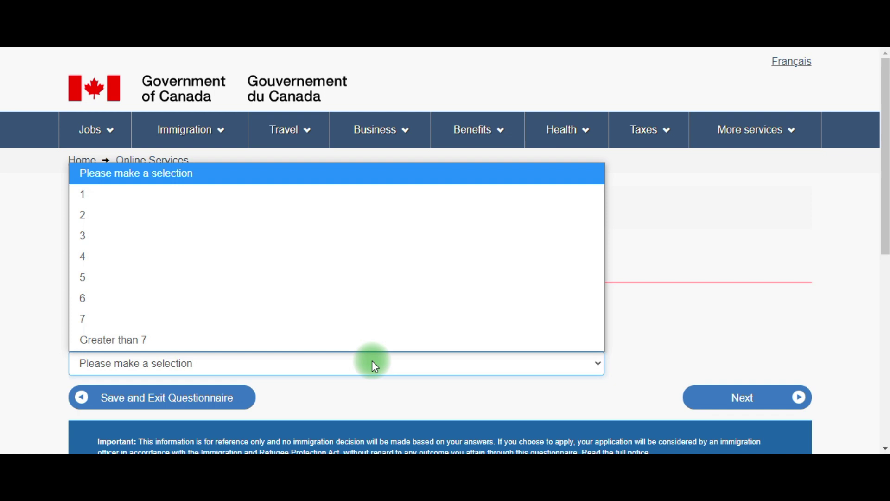
pyautogui.click(373, 363)
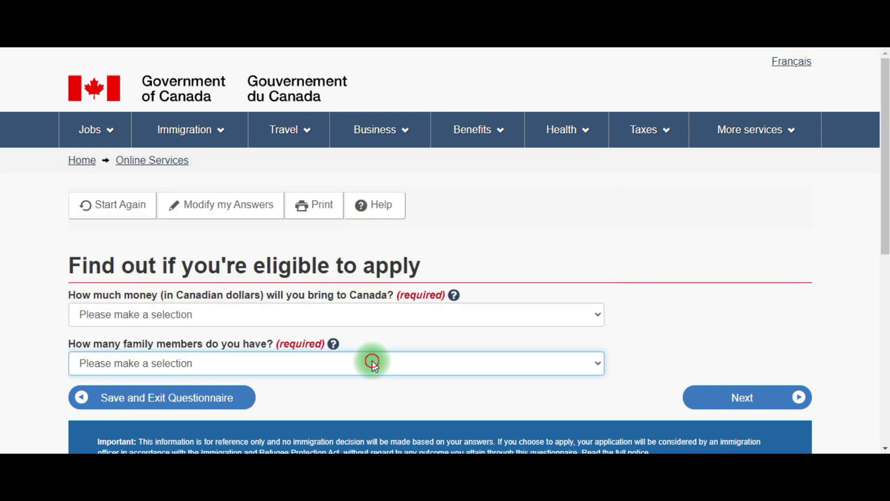
# Set the money brought to Canada to 16,135 - 19,835 and the number of family members to 2, and continue to the next page
pyautogui.click(362, 321)
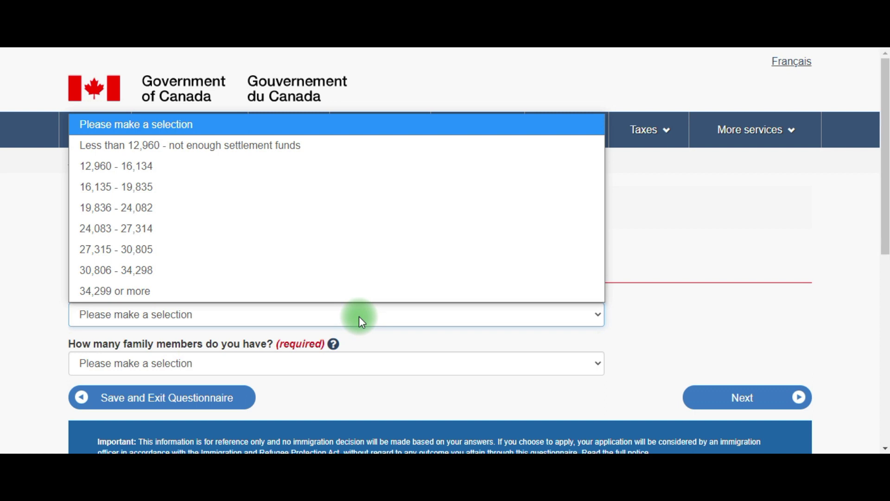
pyautogui.click(331, 187)
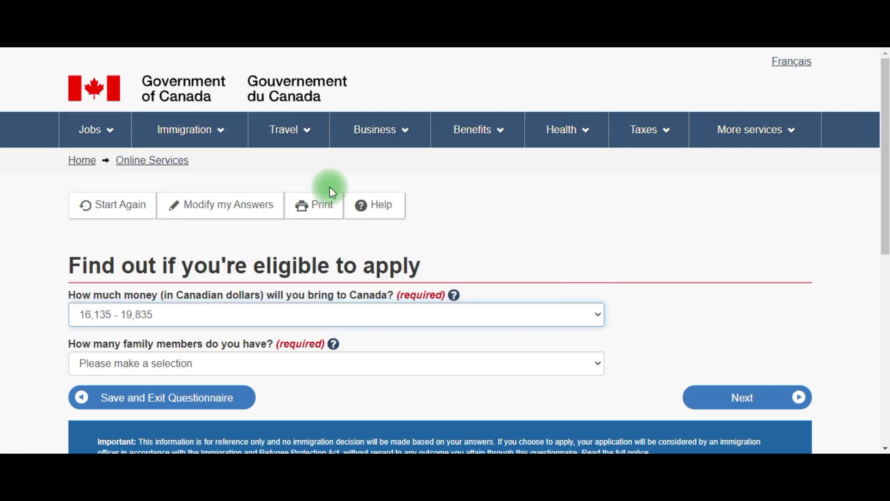
pyautogui.click(327, 364)
pyautogui.press('2')
pyautogui.click(740, 399)
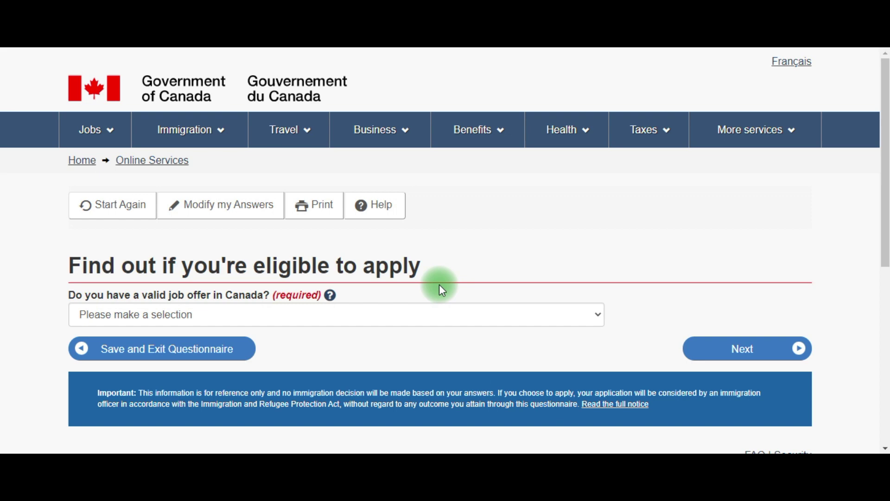
# Answer No to having a valid job offer in Canada and continue to the next page
pyautogui.click(427, 321)
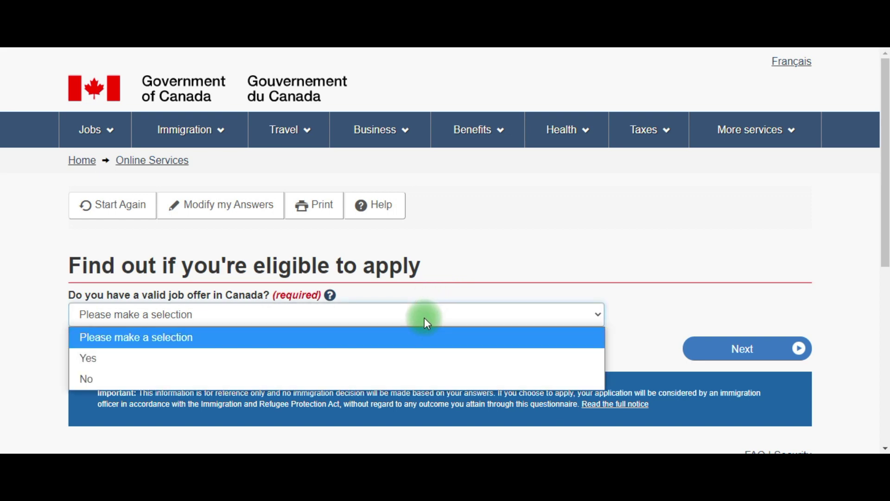
pyautogui.click(424, 315)
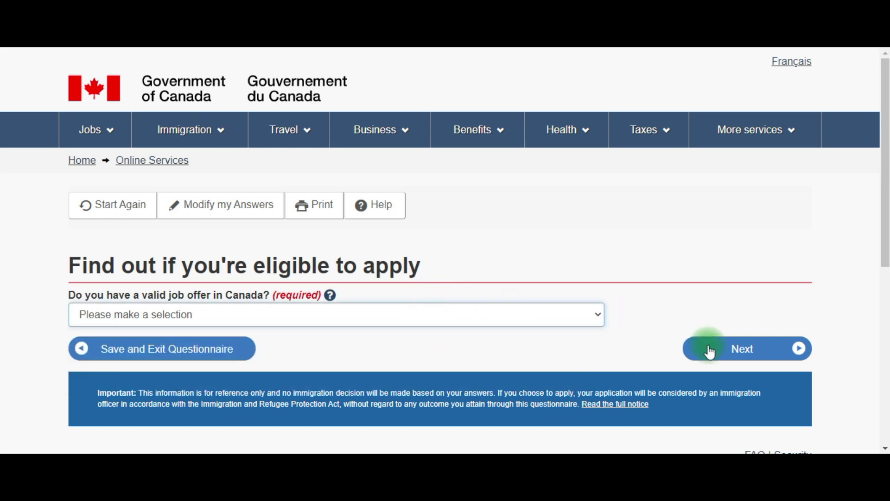
pyautogui.click(507, 324)
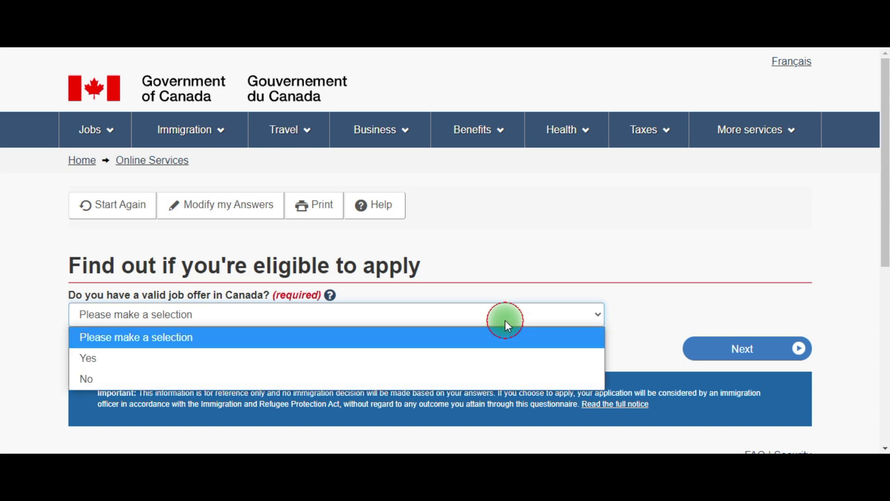
pyautogui.click(455, 382)
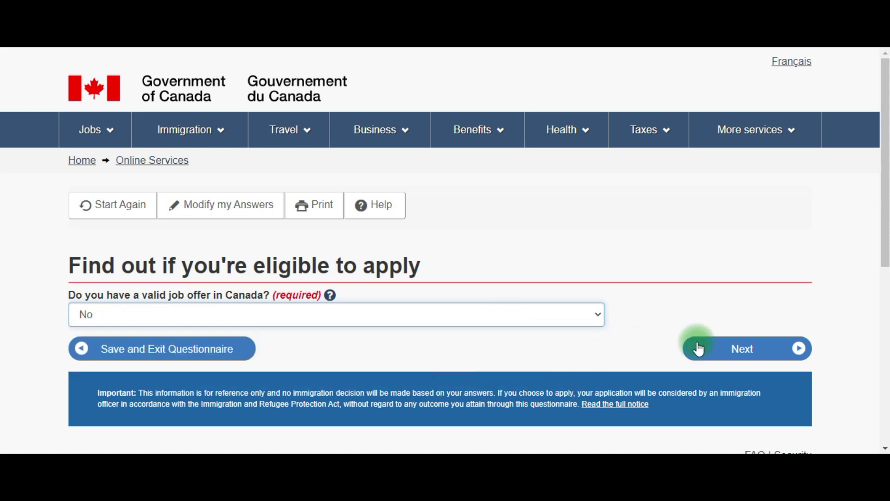
pyautogui.click(727, 348)
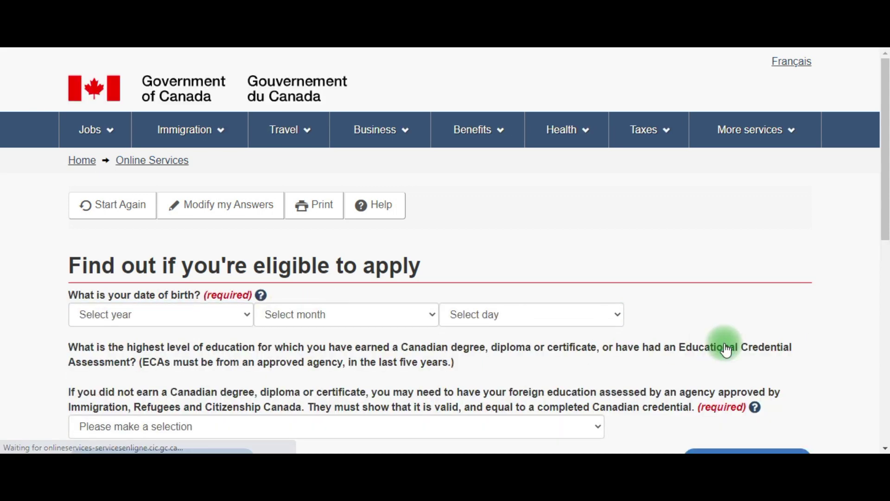
# Submit the date of birth and education page, mark two or more years of full-time study in Canada, and continue
pyautogui.moveTo(887, 215); pyautogui.dragTo(887, 237)
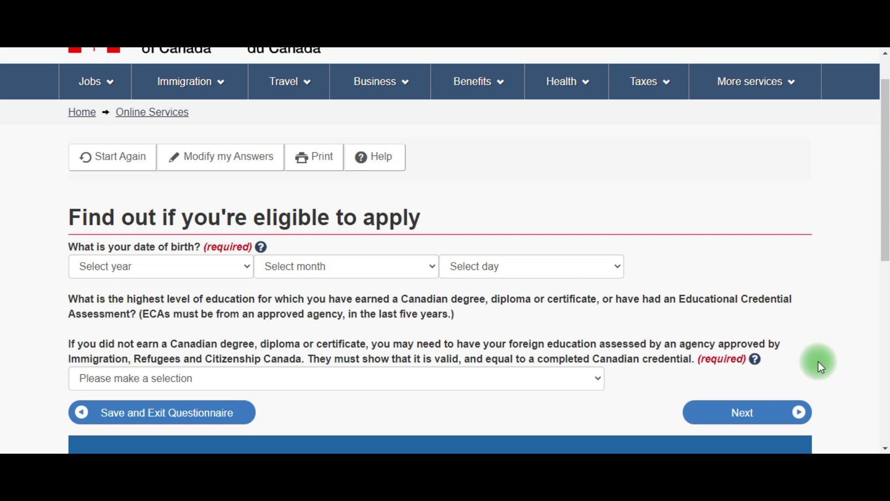
pyautogui.click(745, 417)
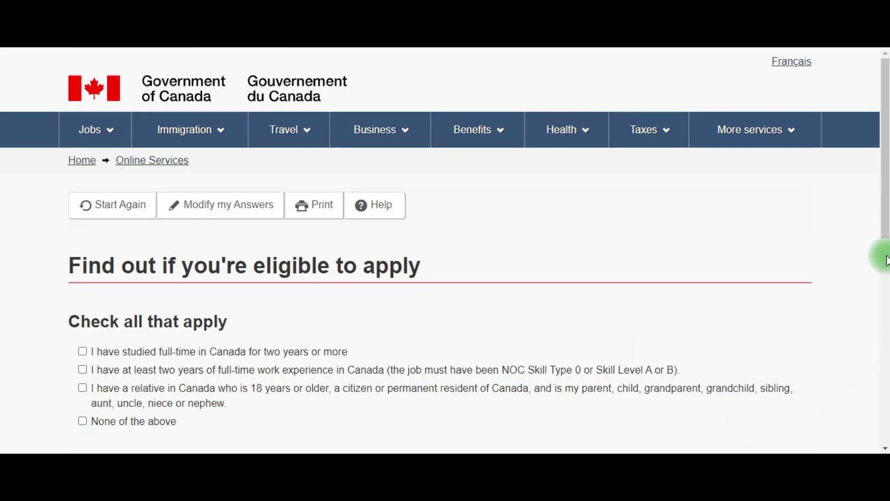
pyautogui.moveTo(884, 234); pyautogui.dragTo(885, 262)
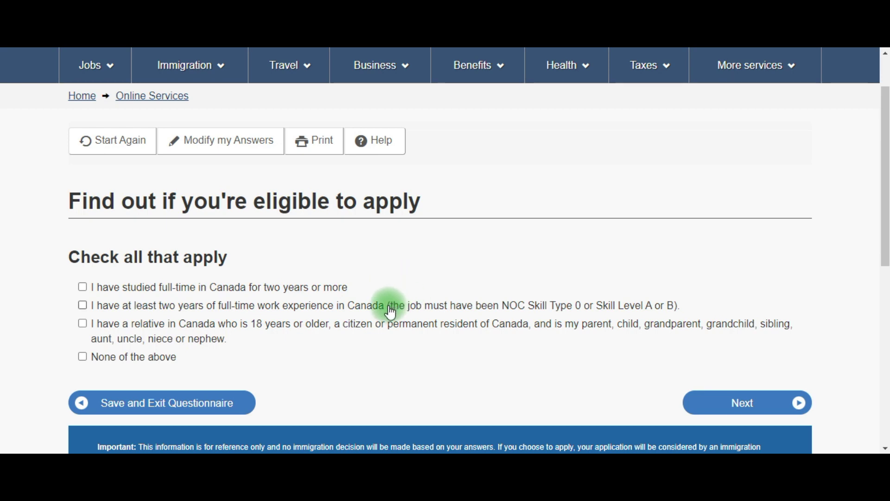
pyautogui.click(306, 287)
pyautogui.click(723, 403)
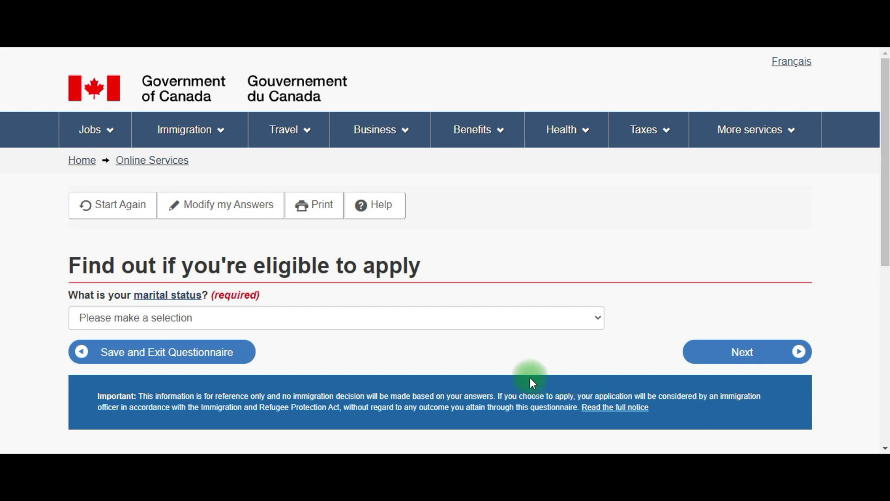
# Set the marital status to Married and continue to the questions about the spouse
pyautogui.click(453, 323)
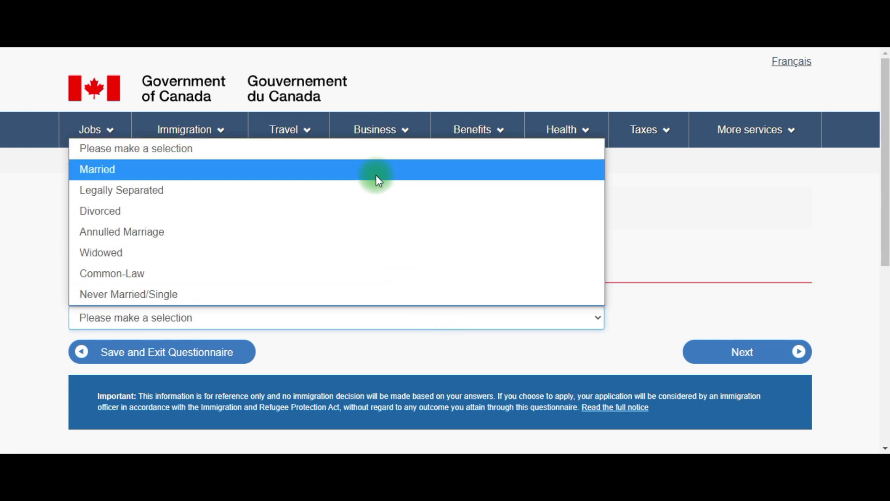
pyautogui.click(379, 179)
pyautogui.click(735, 351)
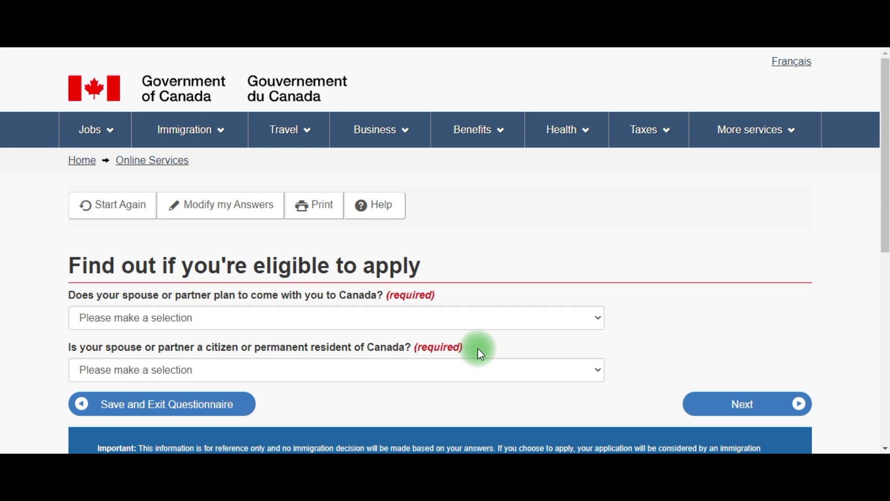
# Answer Yes to the spouse coming to Canada and No to the spouse being a citizen or permanent resident, and continue
pyautogui.click(475, 361)
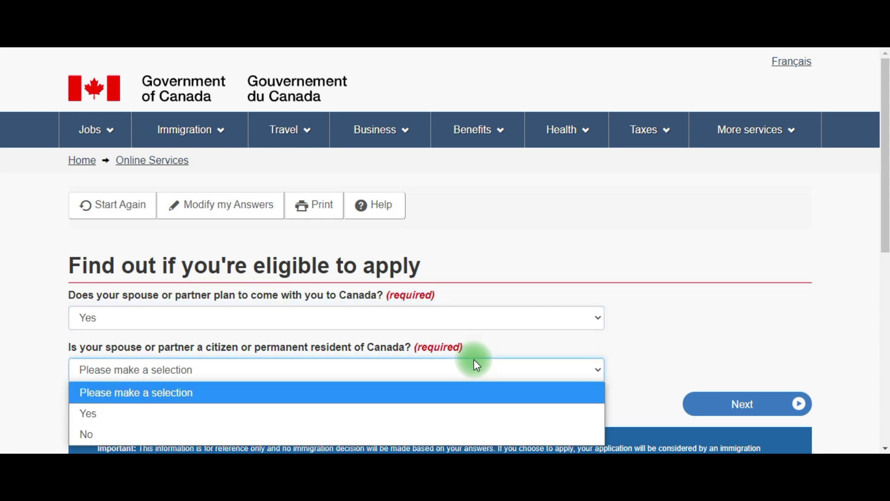
pyautogui.click(437, 433)
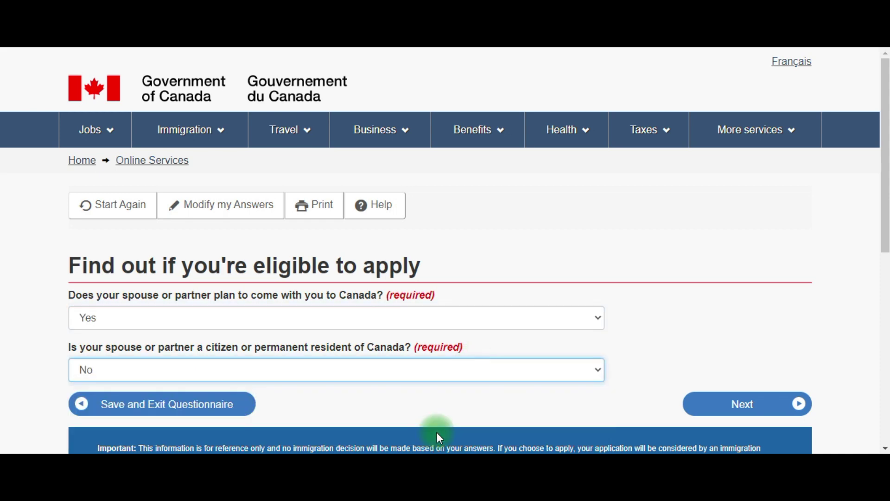
pyautogui.click(729, 412)
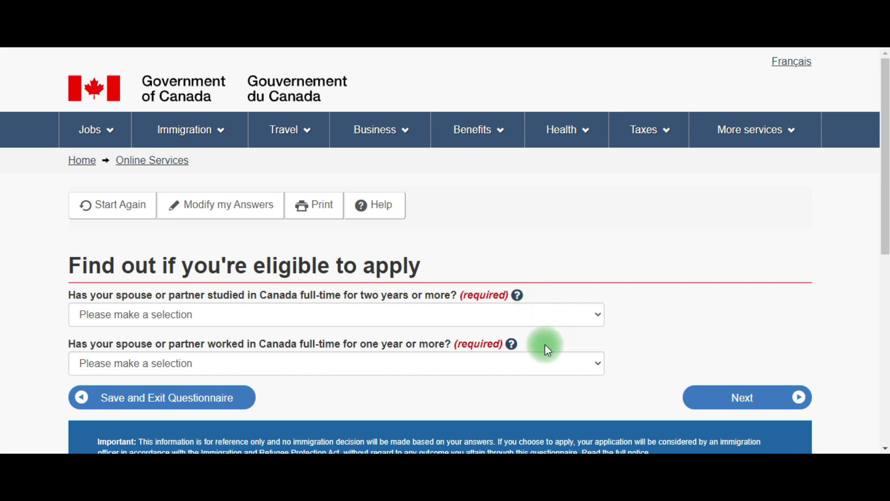
# Answer No to both the spouse's full-time study and full-time work in Canada, and continue to the eligibility result
pyautogui.click(552, 321)
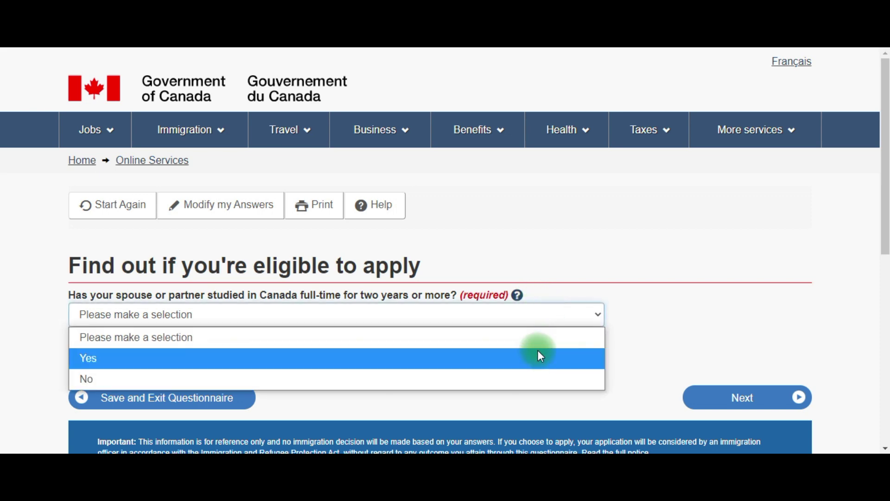
pyautogui.click(535, 377)
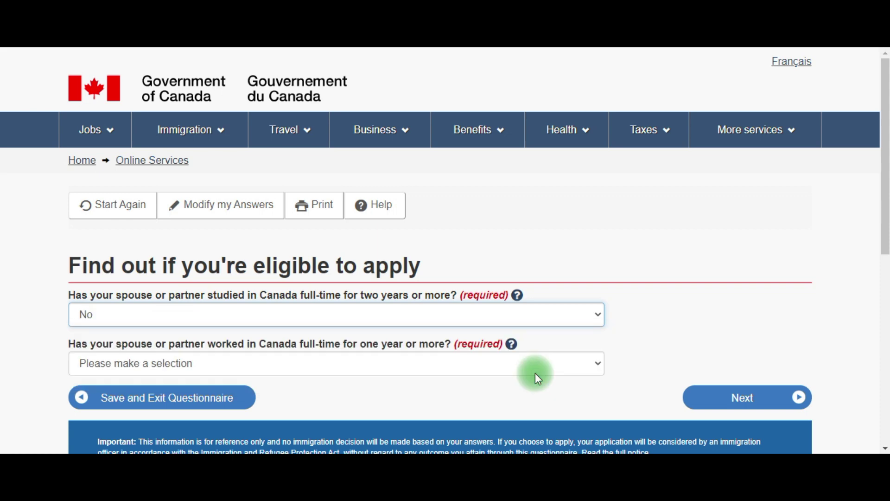
pyautogui.click(555, 362)
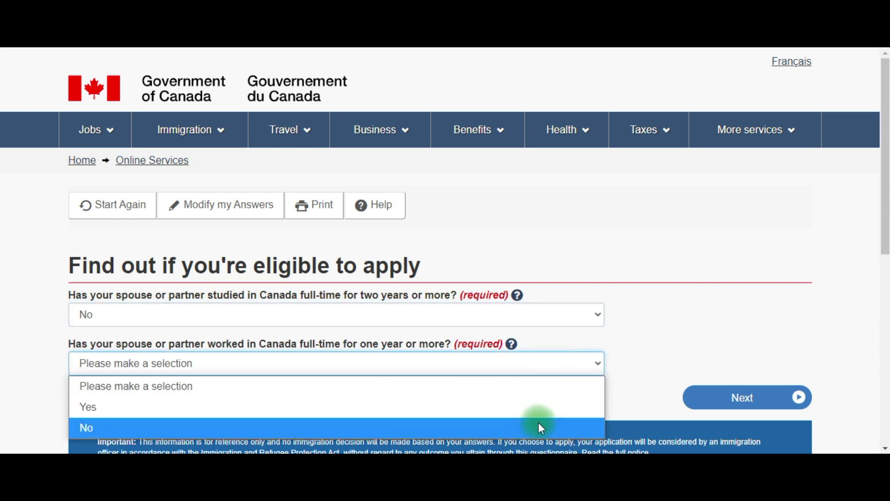
pyautogui.click(541, 426)
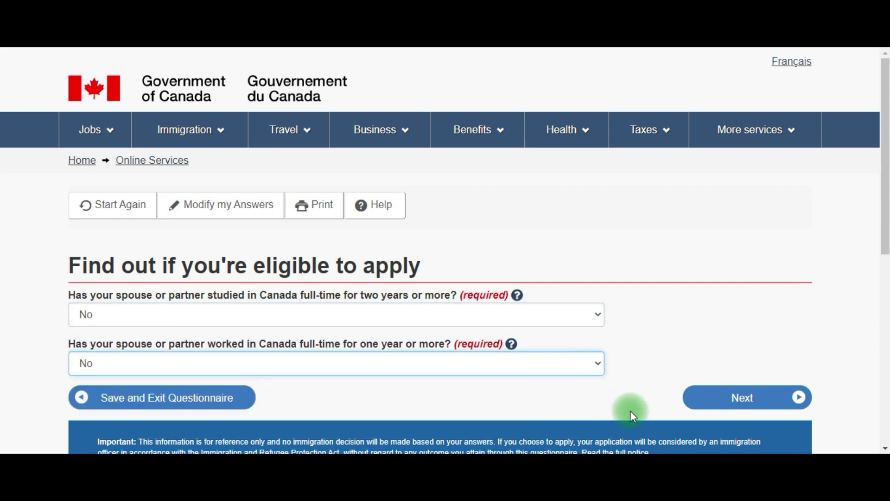
pyautogui.click(740, 403)
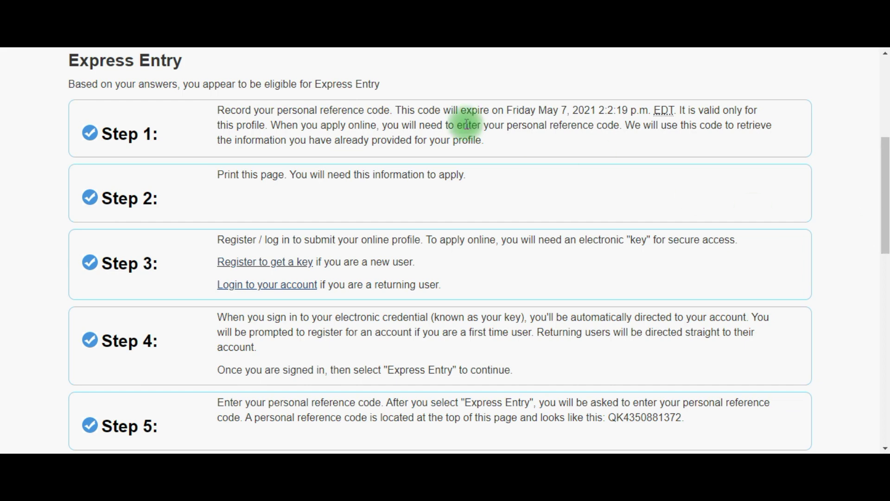
# Examine the Express Entry eligibility statement and the lists of profile forms for the candidate and the accompanying spouse
pyautogui.moveTo(70, 86); pyautogui.dragTo(374, 85)
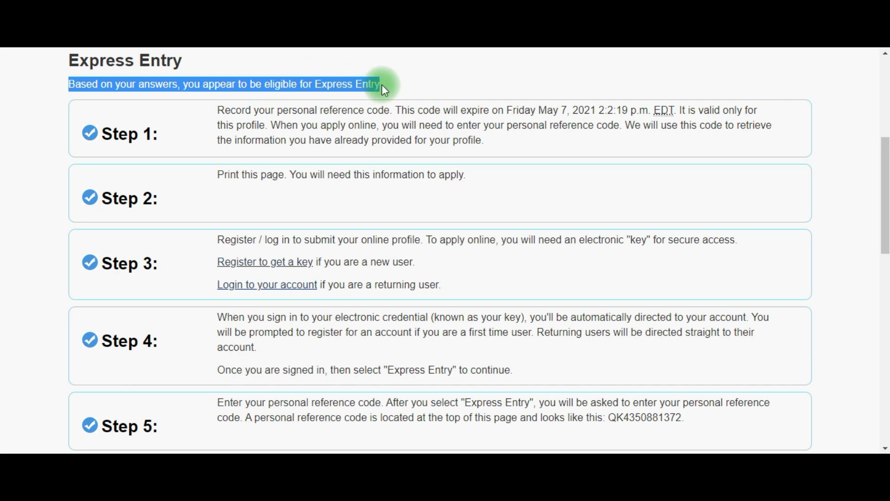
pyautogui.click(422, 81)
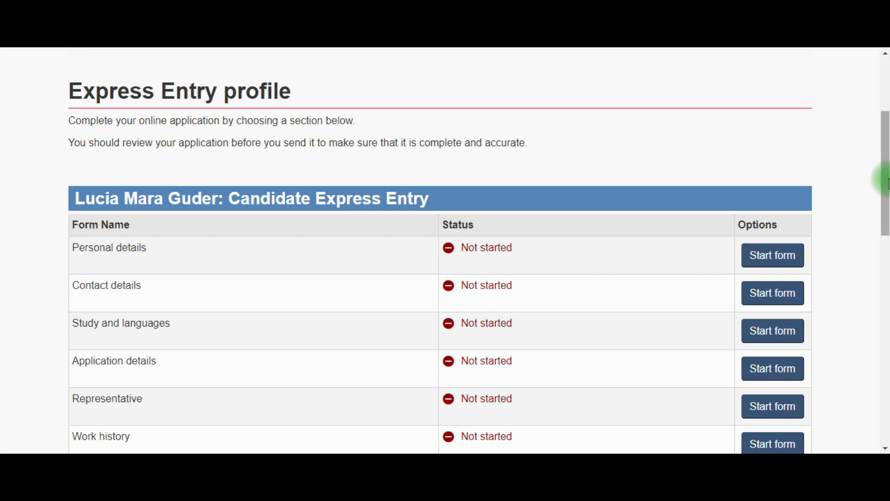
pyautogui.moveTo(886, 181); pyautogui.dragTo(883, 277)
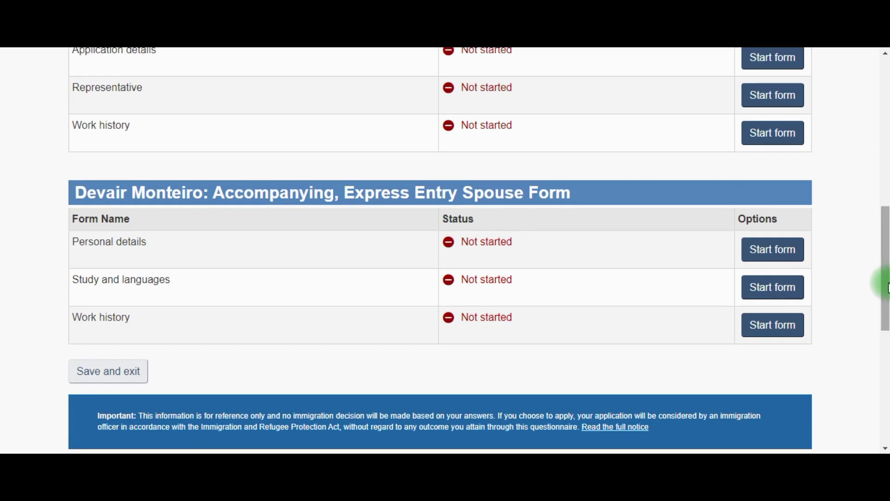
pyautogui.moveTo(886, 284); pyautogui.dragTo(888, 225)
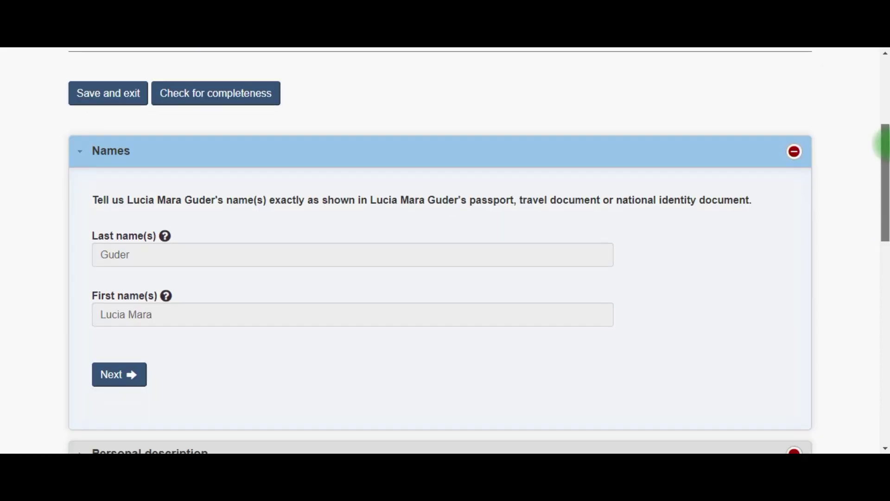
# In the ID documents section of the personal details form, answer Yes to having a passport or National ID document
pyautogui.moveTo(885, 150); pyautogui.dragTo(887, 208)
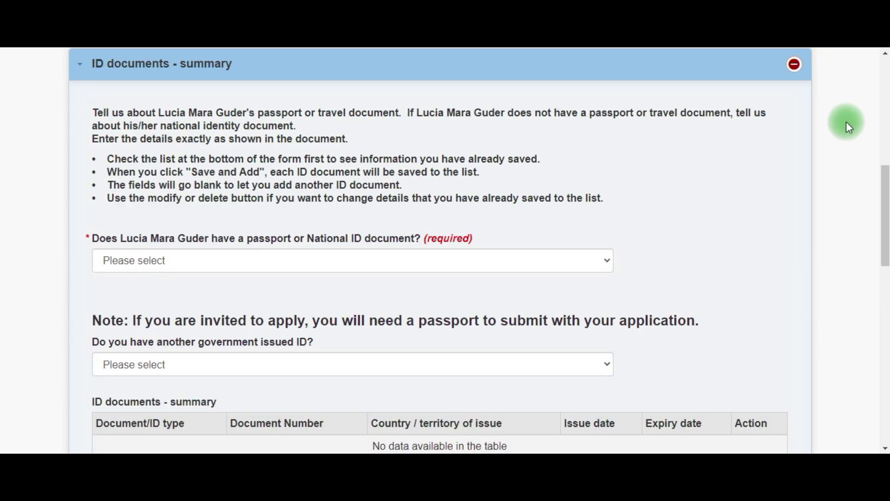
pyautogui.moveTo(886, 176); pyautogui.dragTo(883, 188)
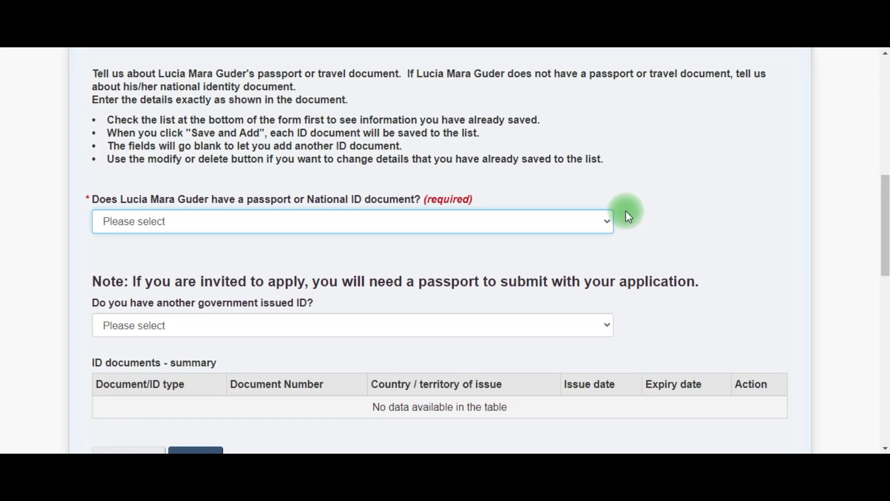
pyautogui.click(603, 224)
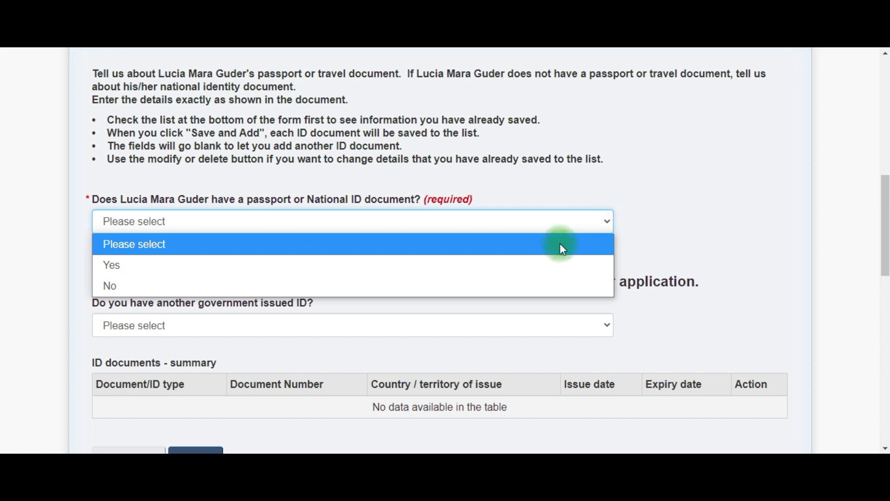
pyautogui.click(553, 266)
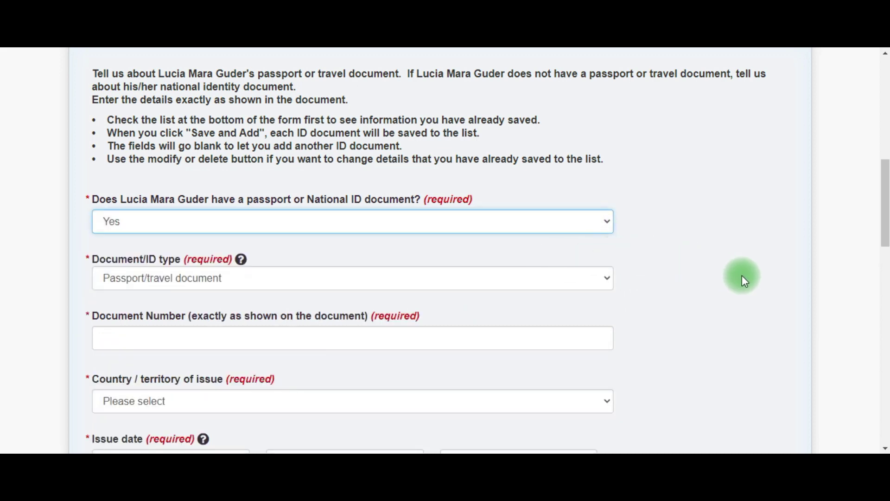
pyautogui.scroll(-2, 884, 238)
pyautogui.moveTo(883, 236); pyautogui.dragTo(883, 255)
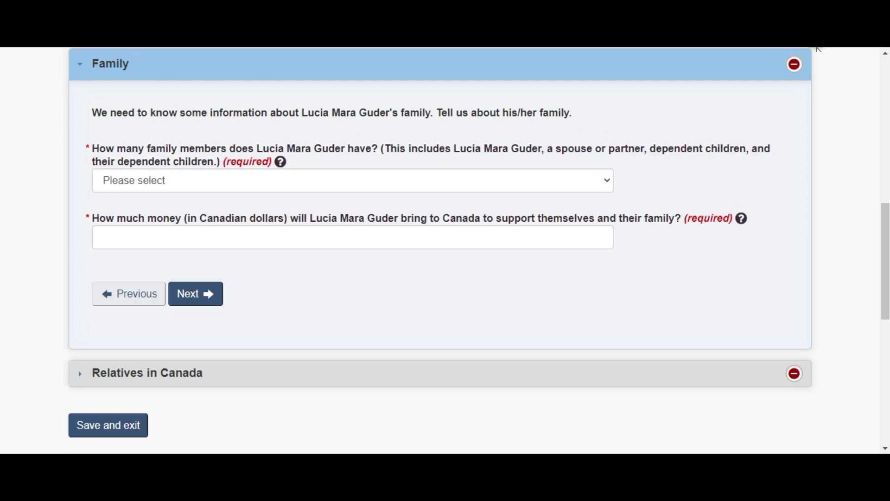
# In the Family section, set the candidate's number of family members to 2
pyautogui.click(836, 138)
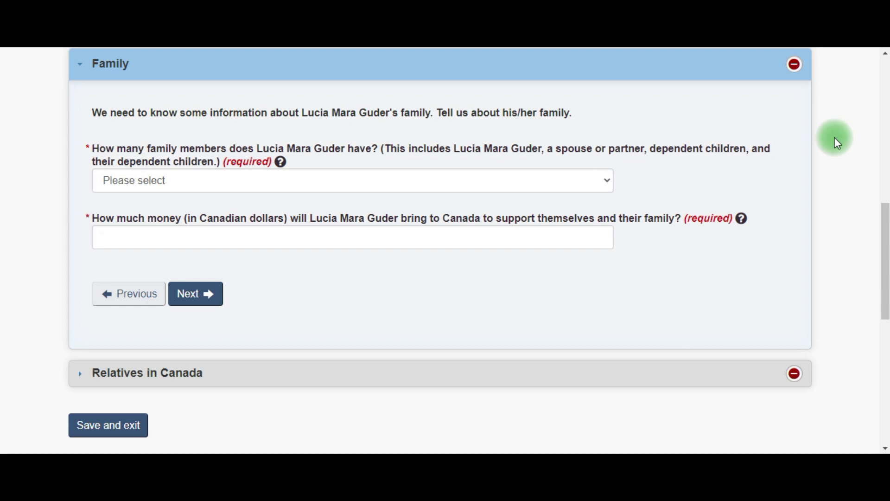
pyautogui.click(596, 177)
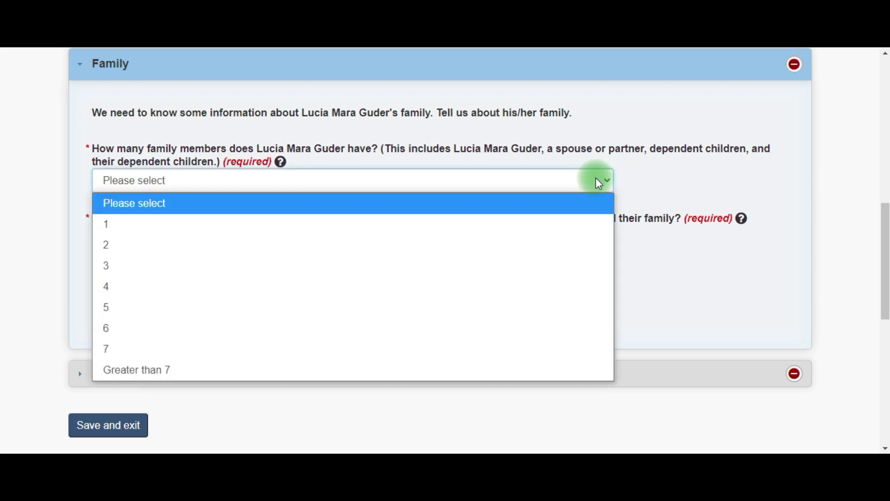
pyautogui.click(572, 244)
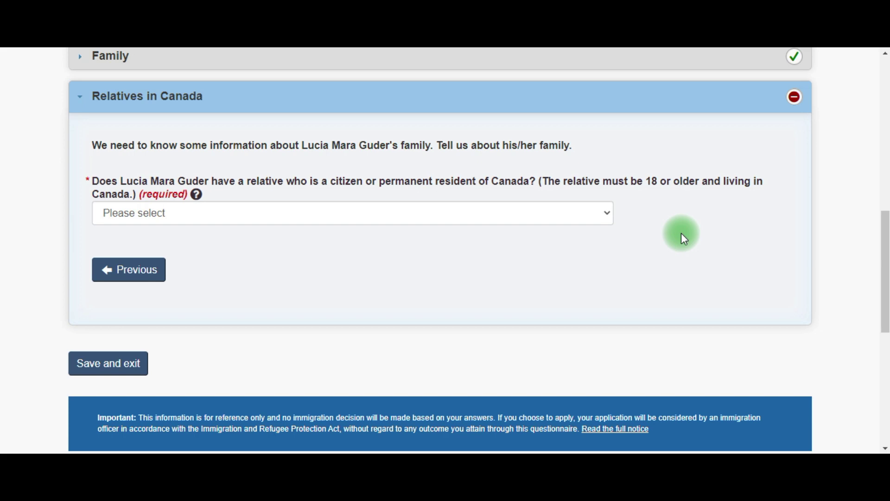
# Answer No to having a relative who is a citizen or permanent resident of Canada, and save and exit the form
pyautogui.click(601, 220)
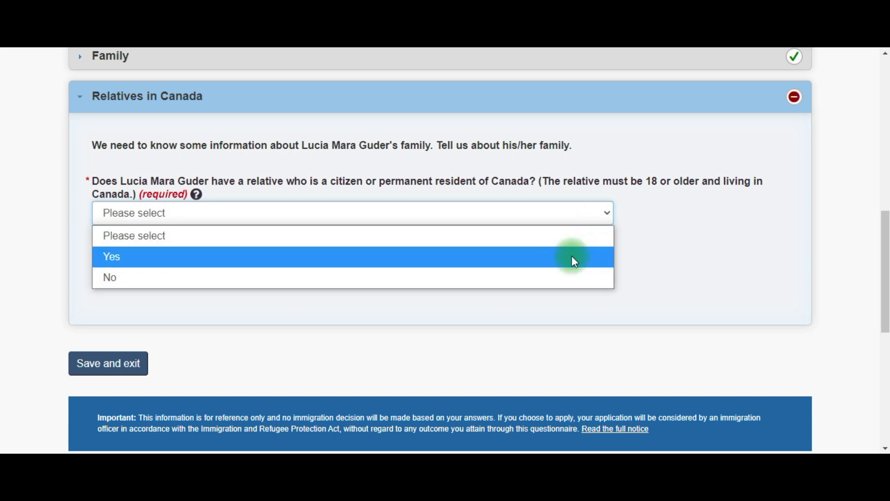
pyautogui.click(563, 280)
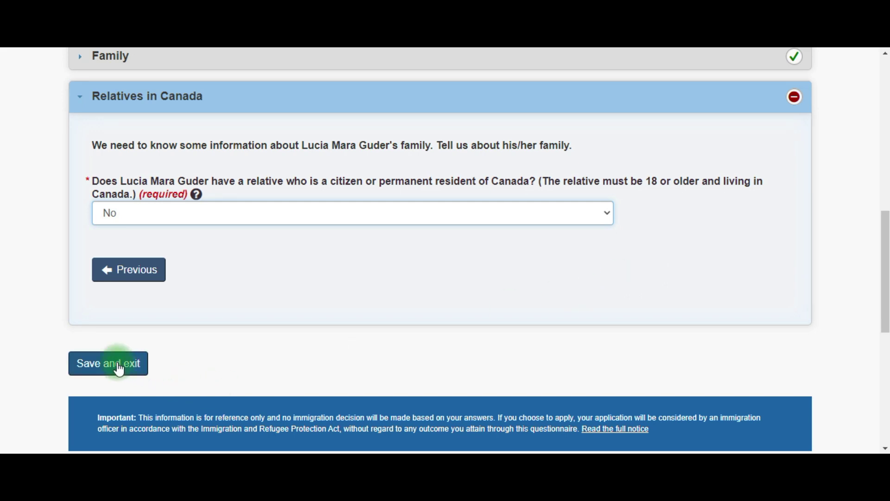
pyautogui.click(119, 369)
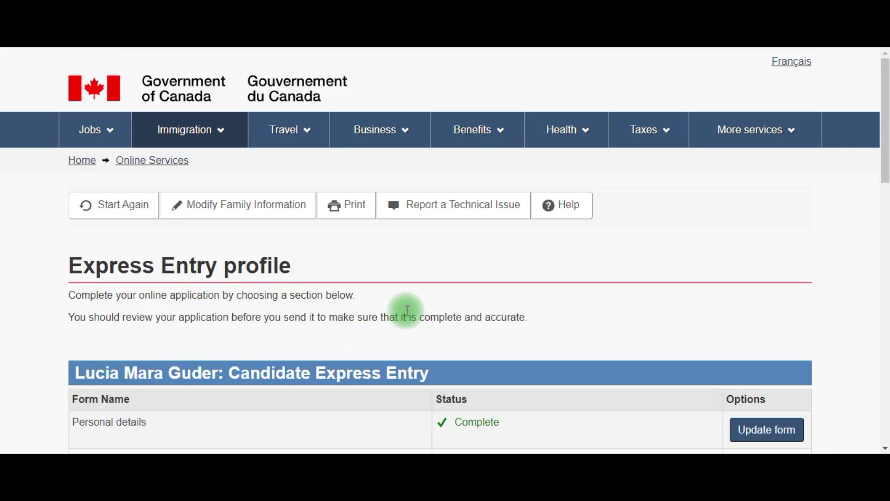
# In the candidate's contact details form, set the language of correspondence to English and fill in the contact email address
pyautogui.moveTo(884, 135); pyautogui.dragTo(884, 226)
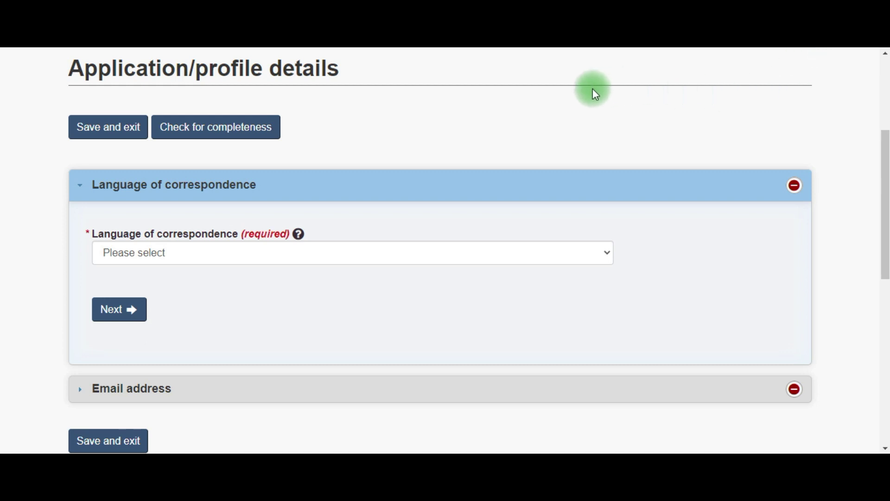
pyautogui.click(601, 262)
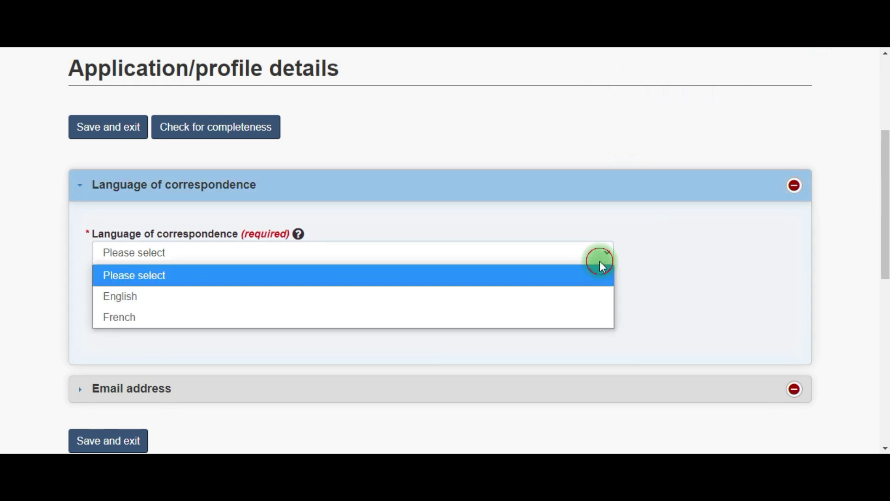
pyautogui.click(582, 298)
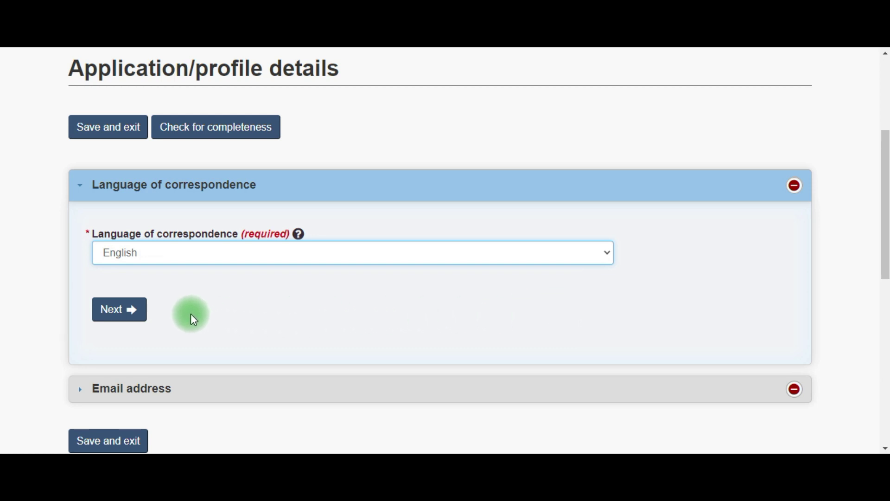
pyautogui.click(131, 312)
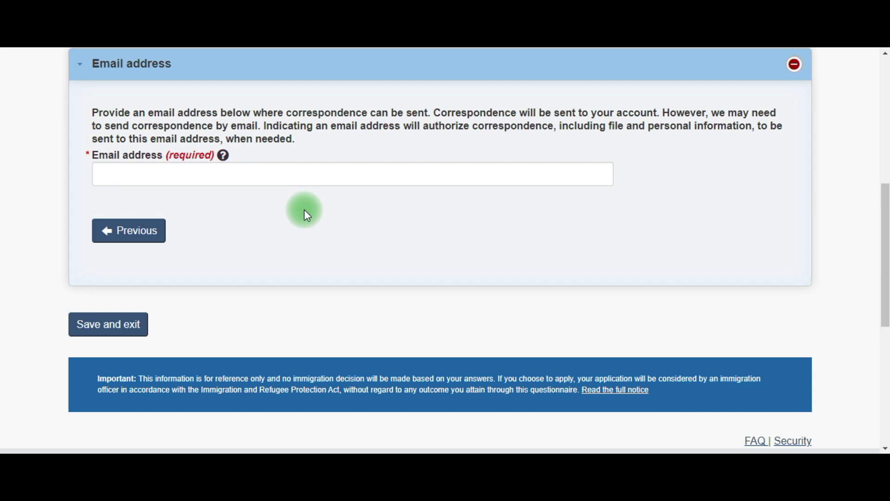
pyautogui.click(297, 175)
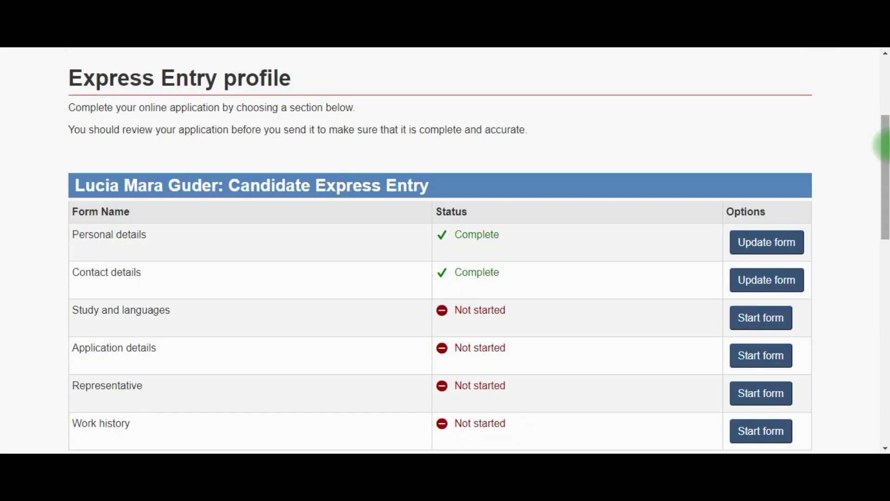
# Start the candidate's Study and languages form and choose World Education Services as the organization that issued the Educational Credential Assessment
pyautogui.moveTo(885, 146); pyautogui.dragTo(882, 185)
pyautogui.click(769, 218)
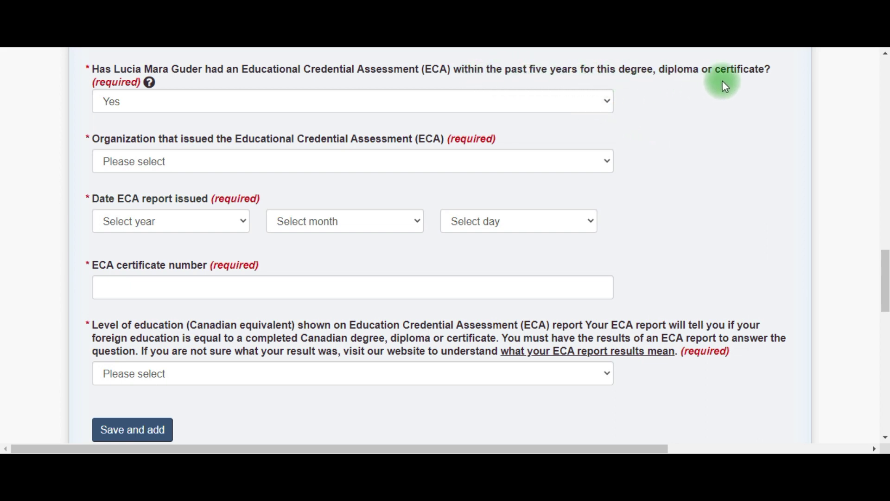
pyautogui.click(606, 163)
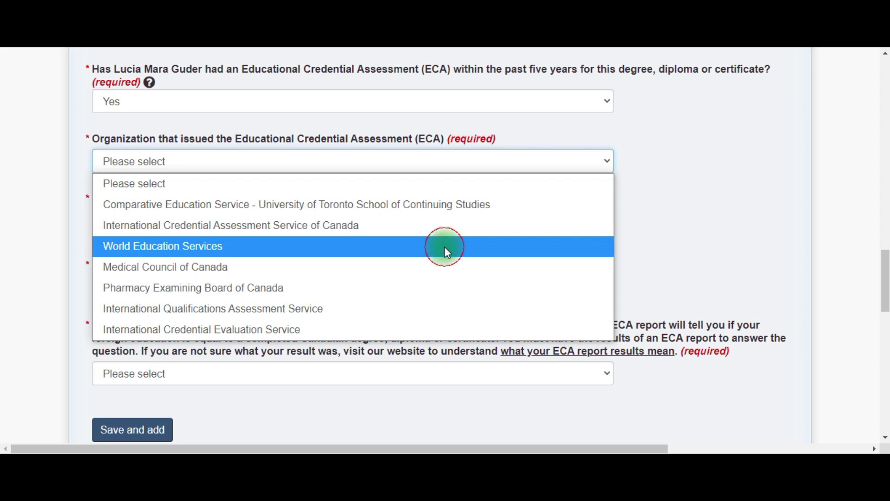
pyautogui.click(446, 251)
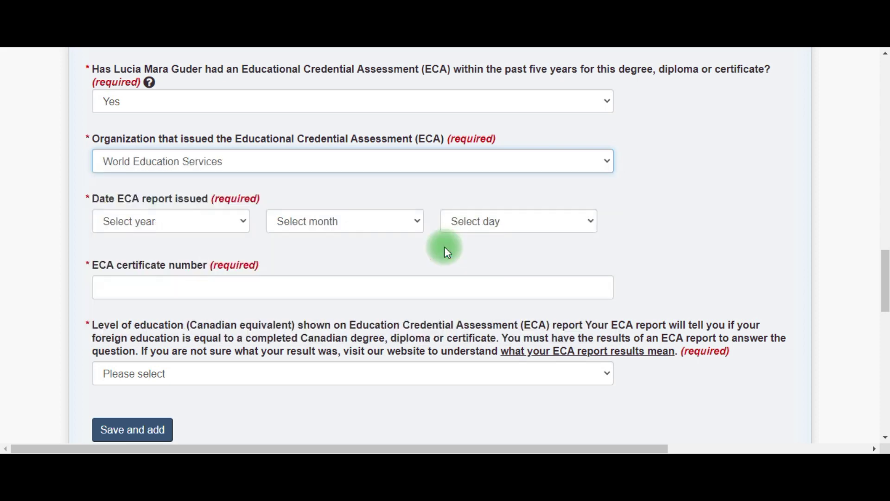
# Set the date the ECA report was issued to September 10, 2019, and proceed to the Official languages section
pyautogui.click(238, 228)
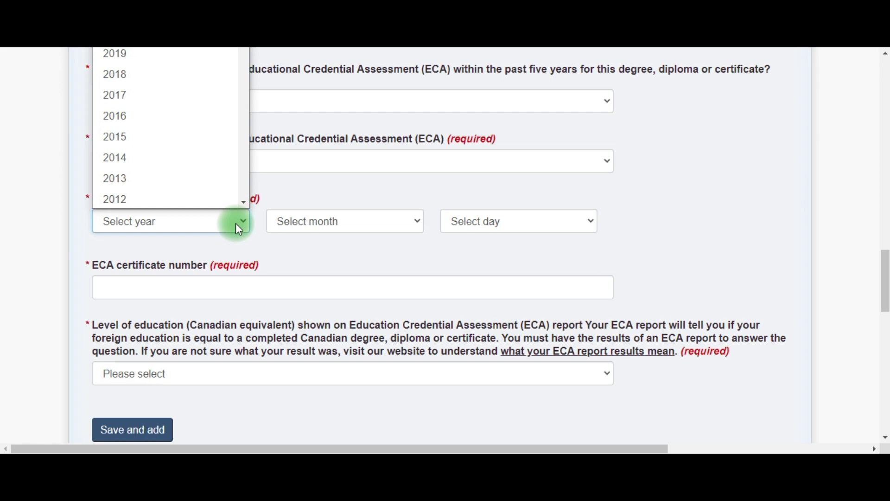
pyautogui.click(191, 51)
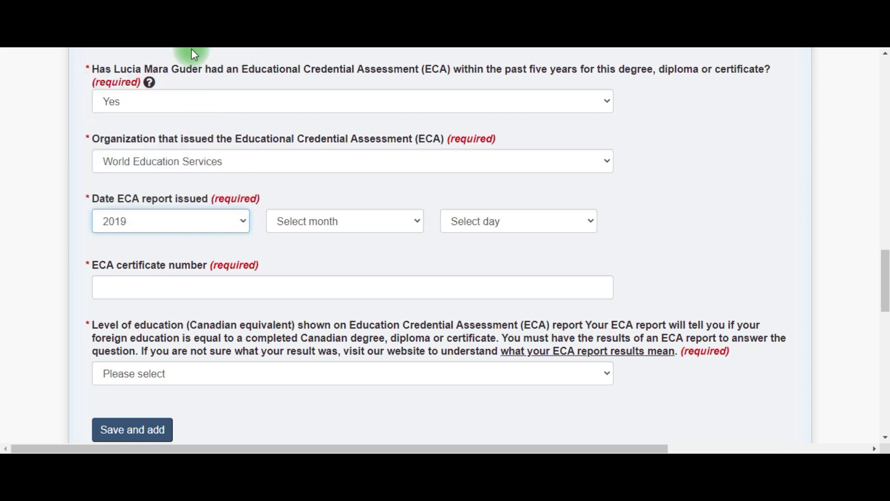
pyautogui.click(388, 222)
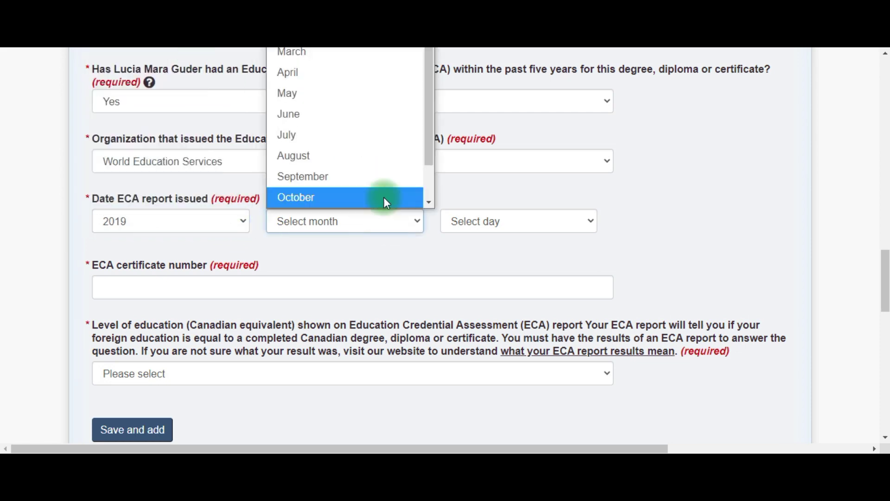
pyautogui.click(377, 181)
pyautogui.click(510, 227)
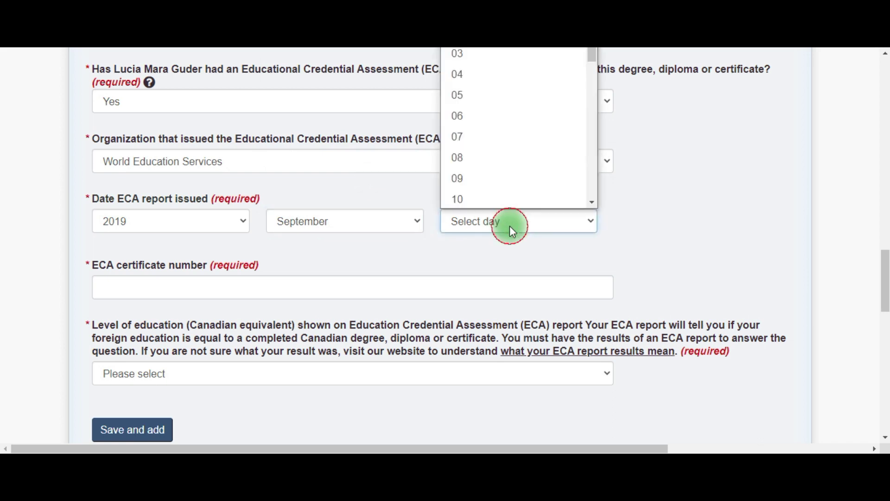
pyautogui.scroll(-1, 501, 202)
pyautogui.click(502, 202)
pyautogui.click(507, 222)
pyautogui.scroll(-1, 503, 208)
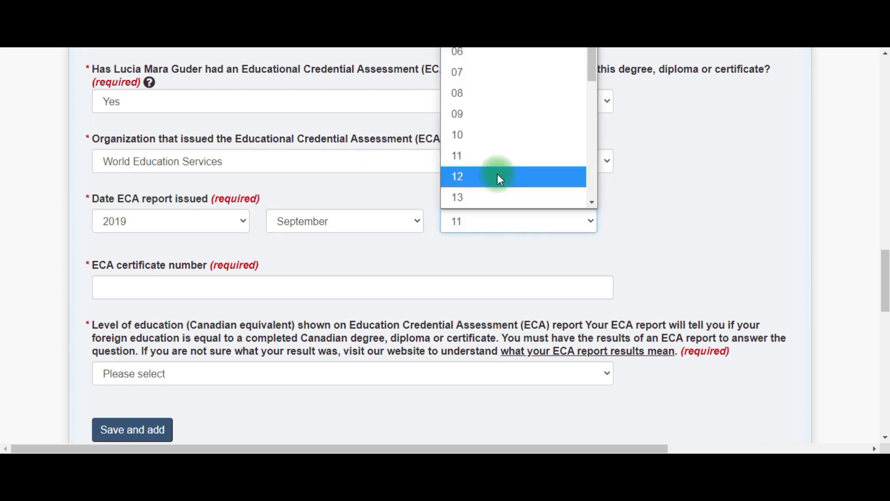
pyautogui.click(496, 134)
pyautogui.click(670, 242)
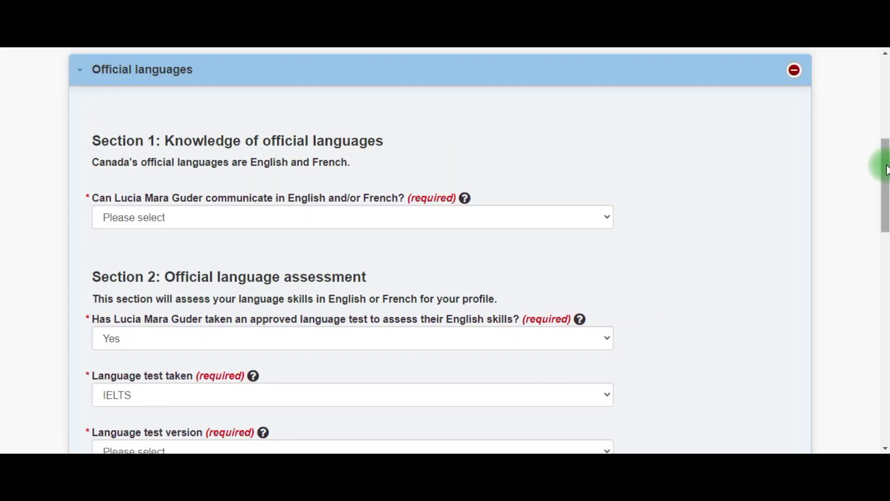
pyautogui.moveTo(886, 171)
pyautogui.mouseDown()
pyautogui.moveTo(887, 199)
pyautogui.moveTo(887, 188)
pyautogui.mouseUp()
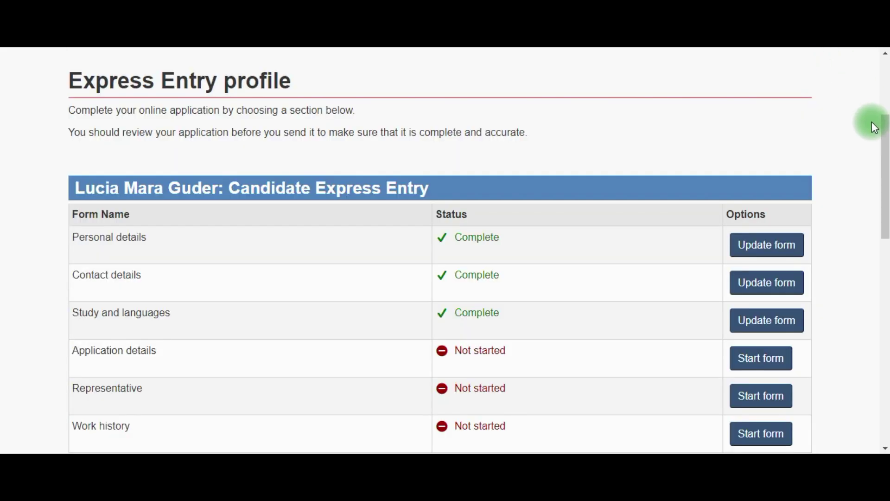
# Start the candidate's Application details form and select every listed province and territory, including All Provinces and Territories, as places of interest
pyautogui.moveTo(888, 135); pyautogui.dragTo(885, 179)
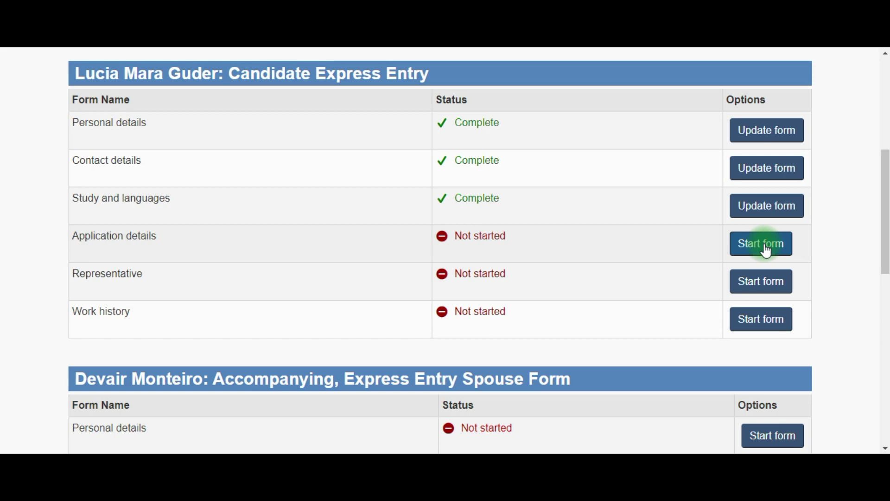
pyautogui.click(767, 251)
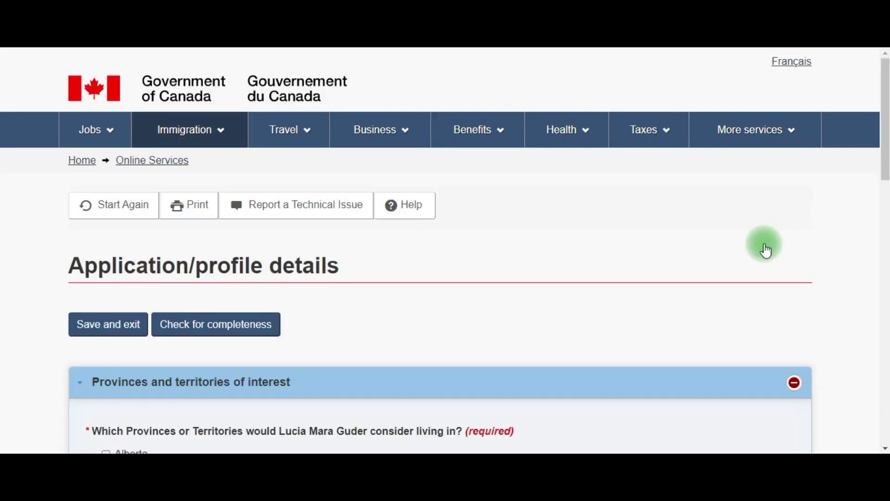
pyautogui.moveTo(883, 153); pyautogui.dragTo(883, 230)
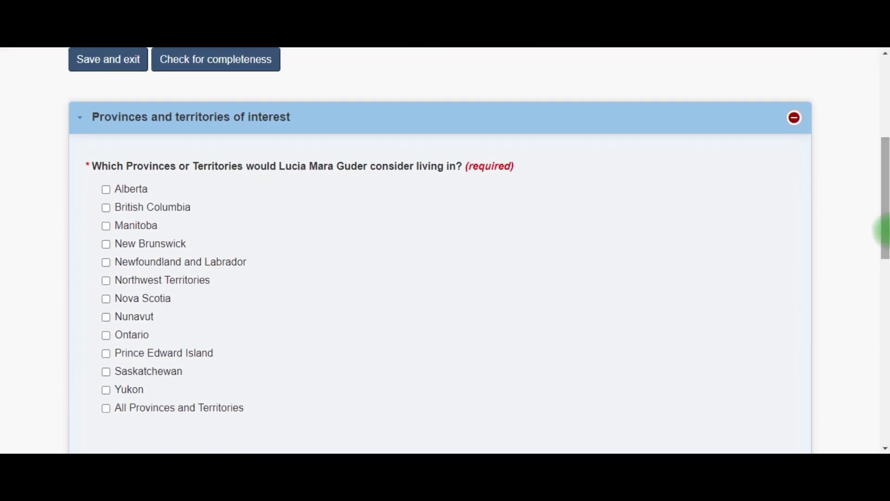
pyautogui.scroll(-1, 106, 160)
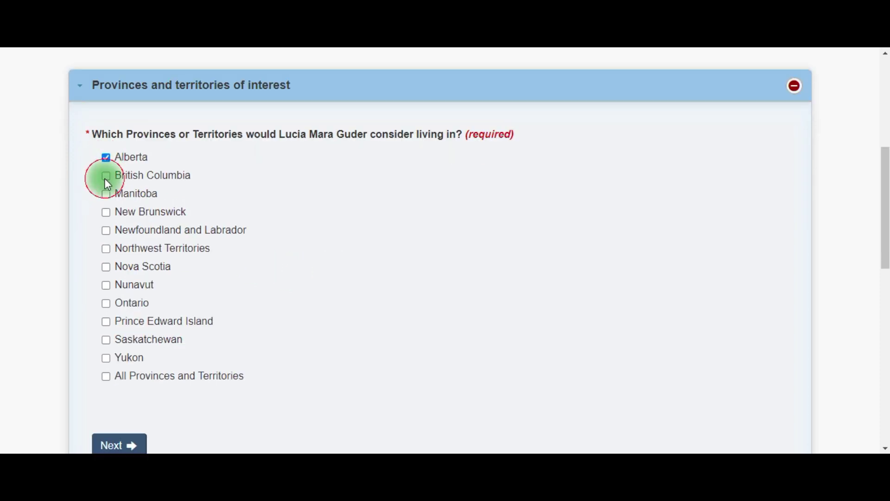
pyautogui.click(105, 178)
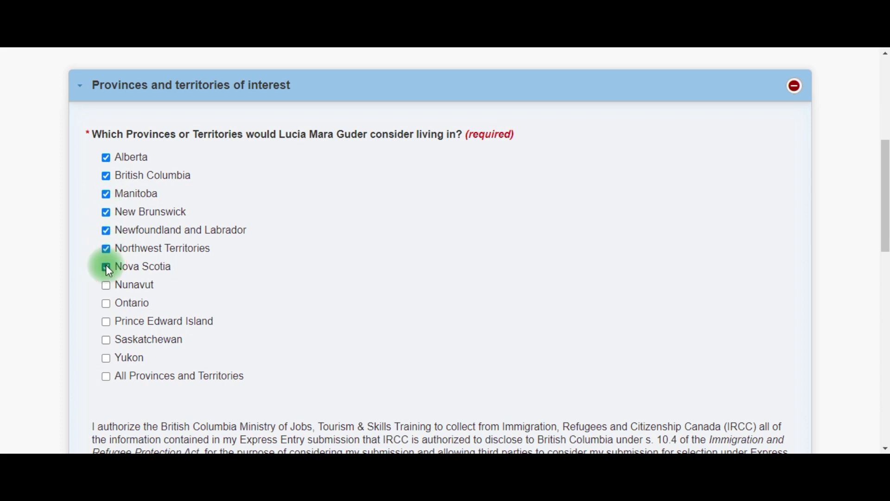
pyautogui.click(106, 304)
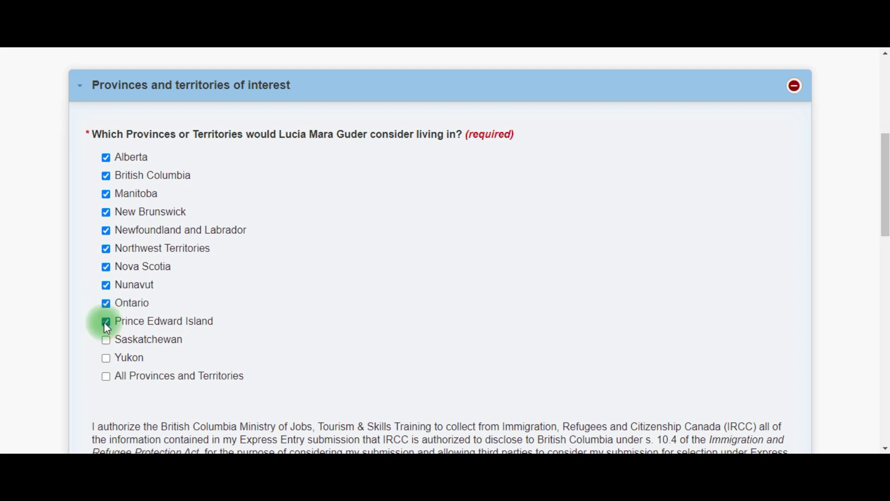
pyautogui.click(106, 340)
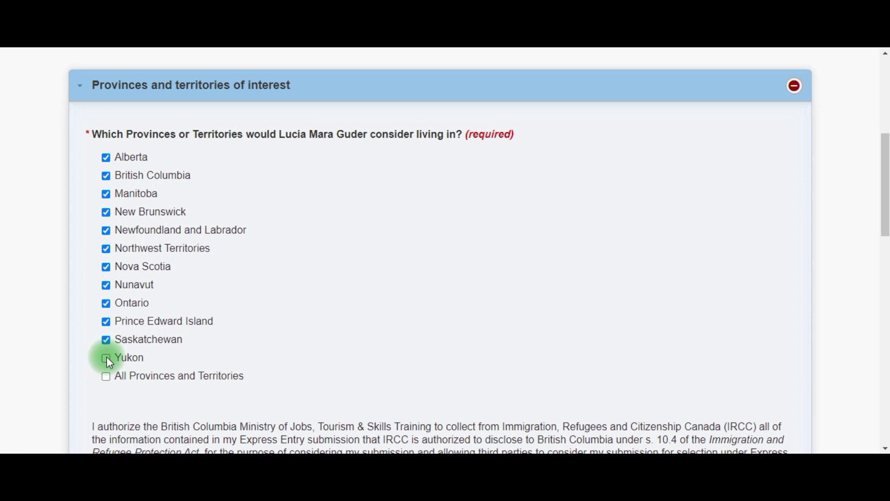
pyautogui.click(106, 377)
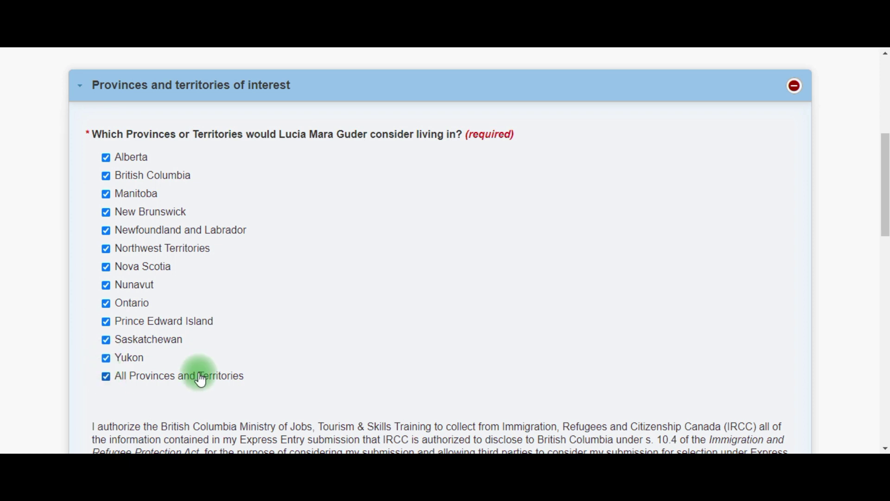
# Answer Yes to the British Columbia and Ontario information-sharing authorizations and continue to Nomination and selection
pyautogui.moveTo(885, 216); pyautogui.dragTo(884, 272)
pyautogui.click(602, 276)
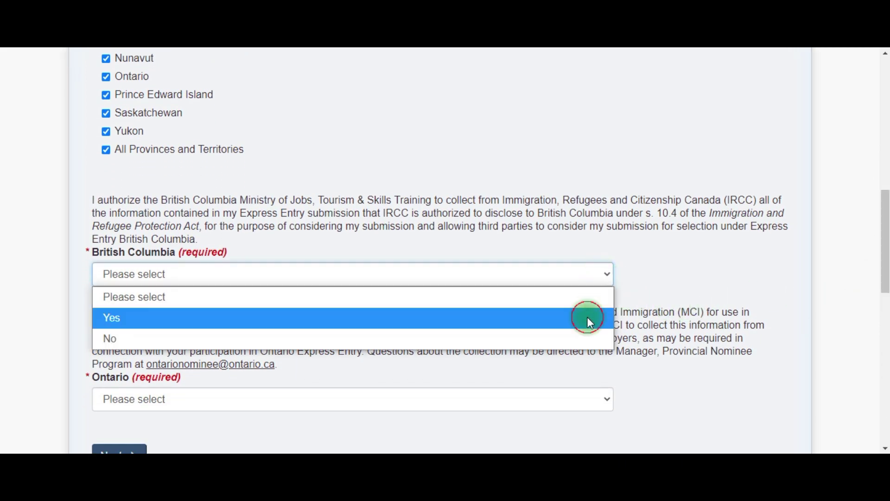
pyautogui.click(588, 319)
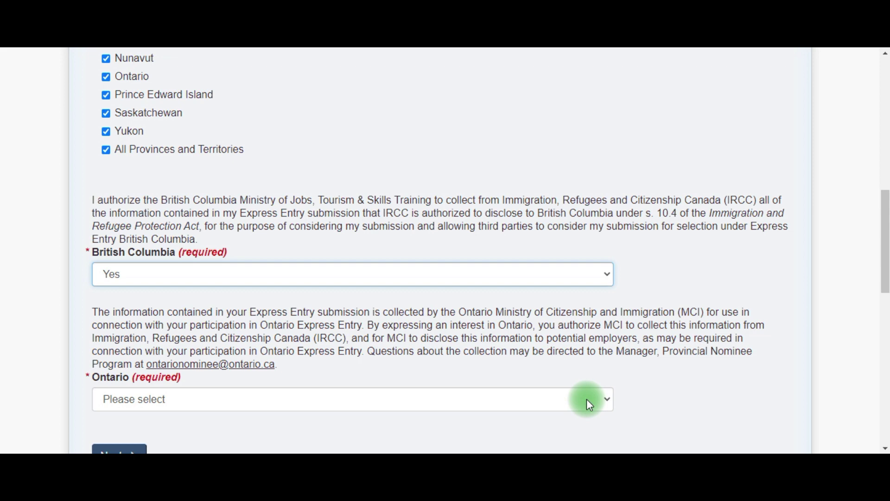
pyautogui.click(587, 400)
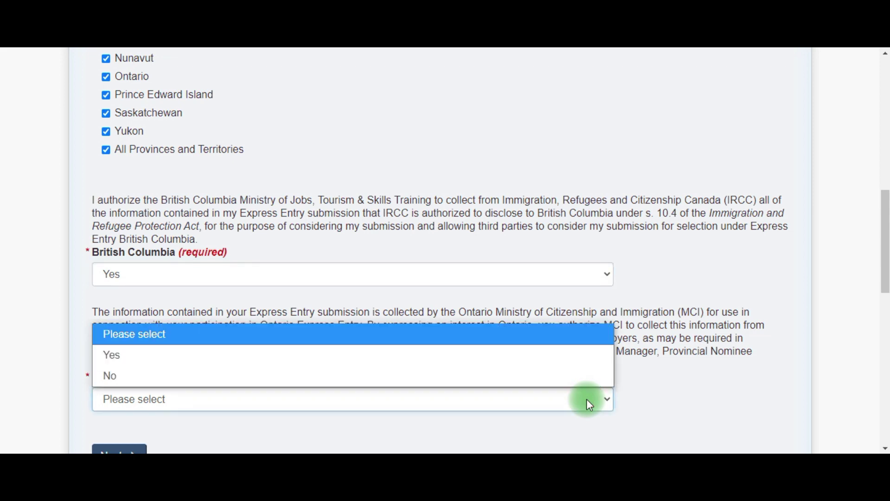
pyautogui.click(566, 365)
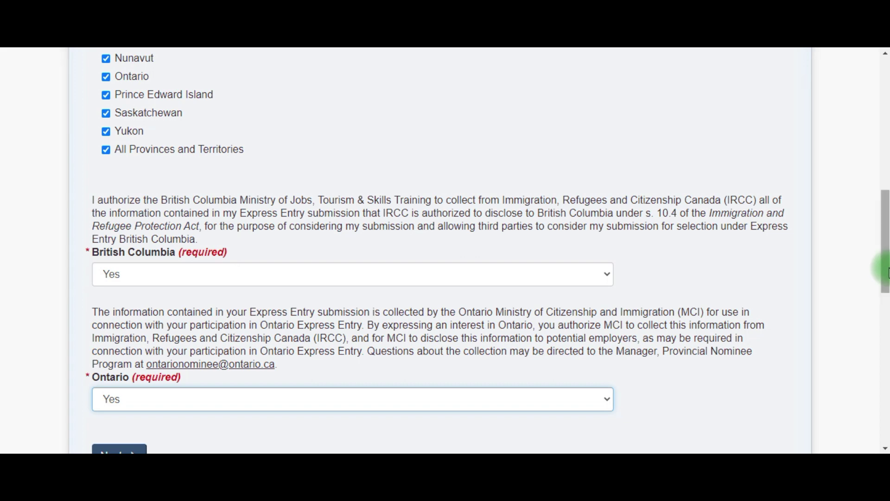
pyautogui.scroll(-1, 886, 274)
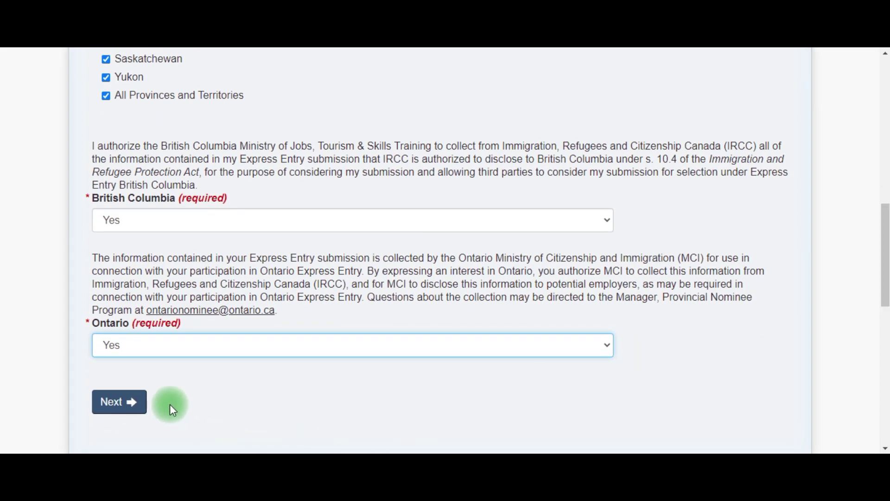
pyautogui.click(123, 402)
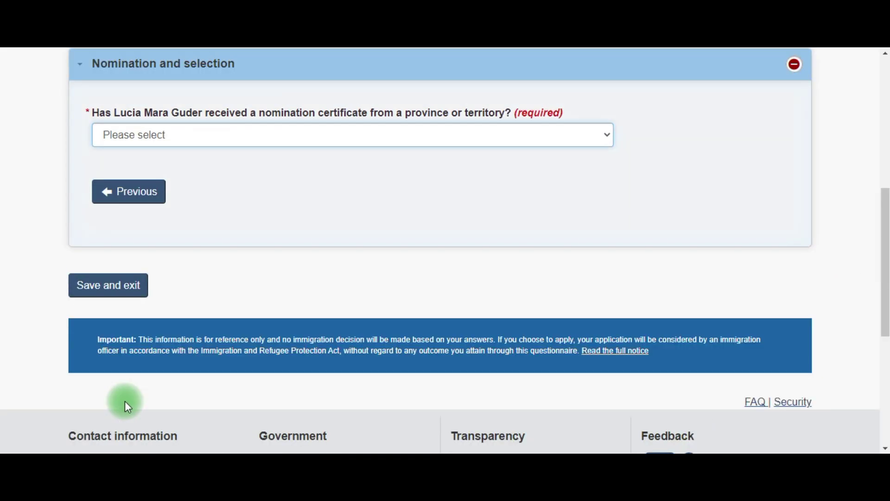
# Answer No to having received a provincial or territorial nomination certificate, and save and exit the form
pyautogui.click(558, 138)
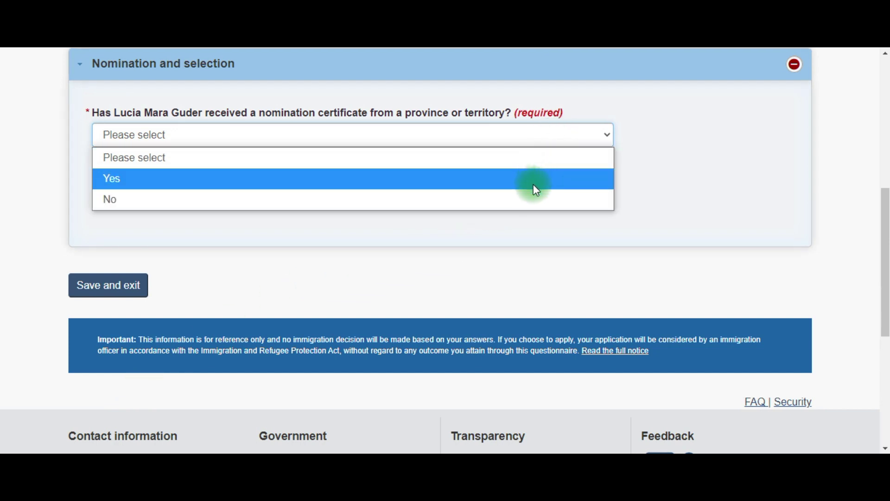
pyautogui.click(535, 201)
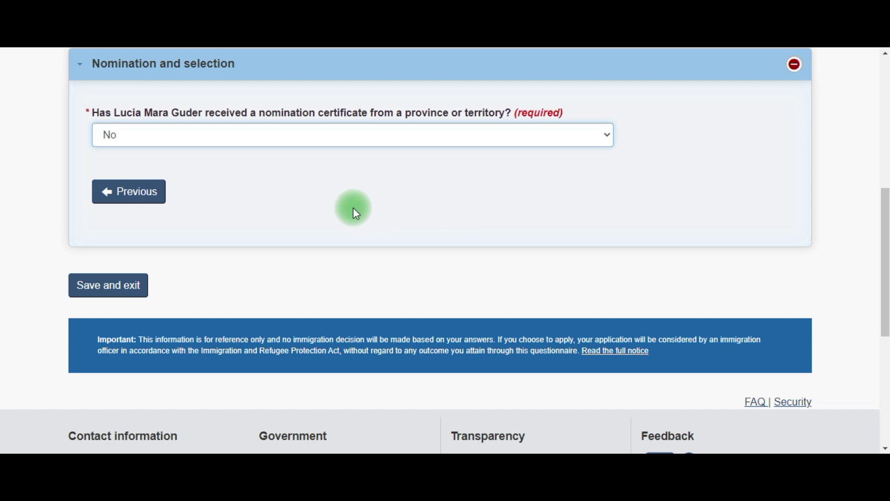
pyautogui.click(103, 288)
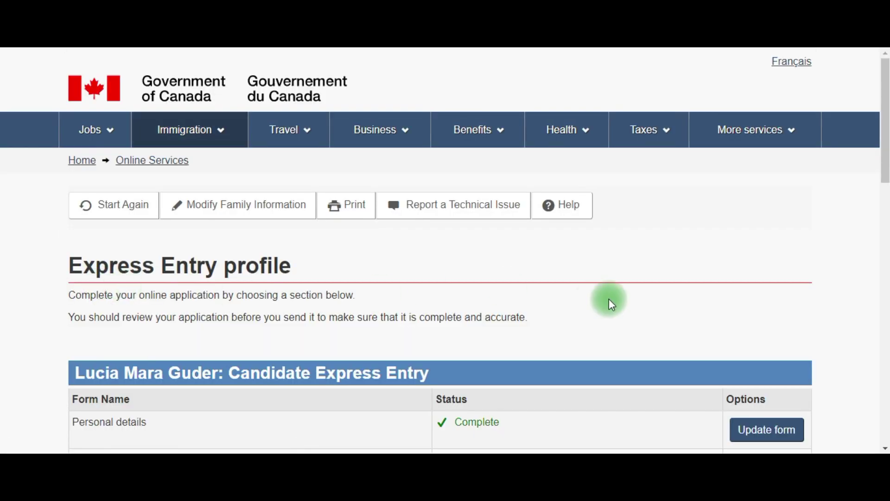
# Start the candidate's Representative form, answer No to appointing a representative, and save and exit the form
pyautogui.moveTo(884, 135); pyautogui.dragTo(883, 218)
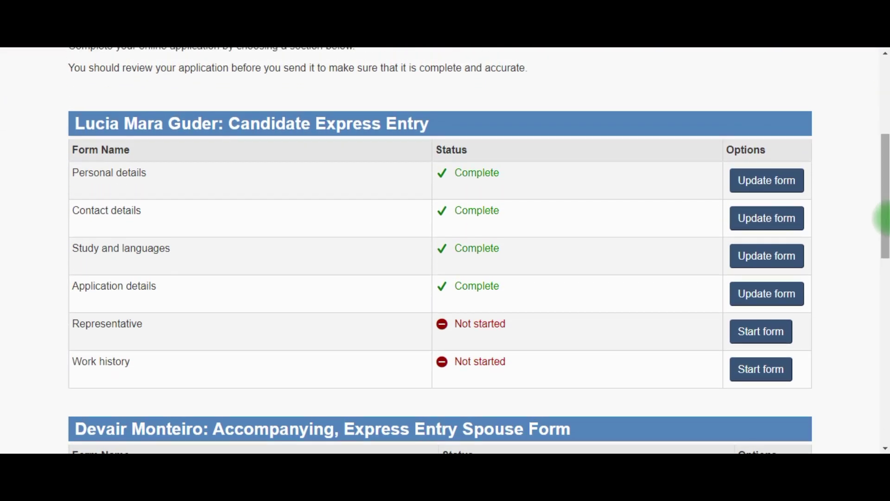
pyautogui.click(768, 337)
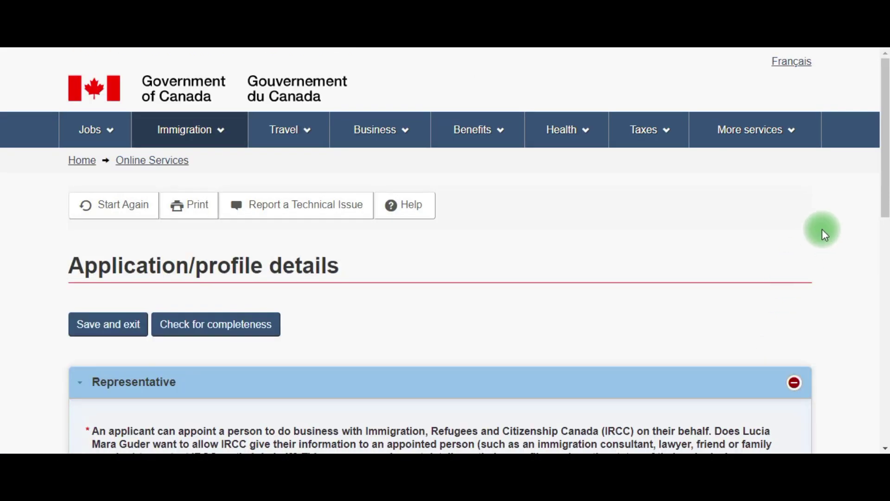
pyautogui.moveTo(882, 139); pyautogui.dragTo(883, 204)
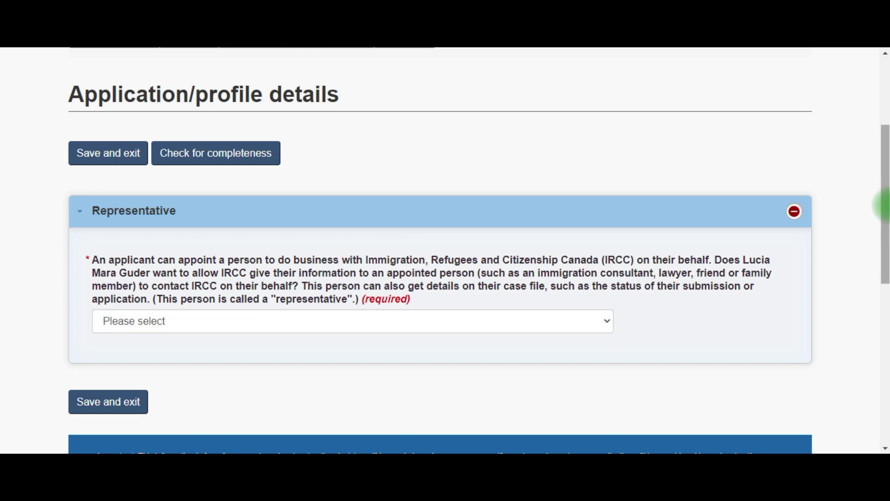
pyautogui.moveTo(883, 204); pyautogui.dragTo(882, 204)
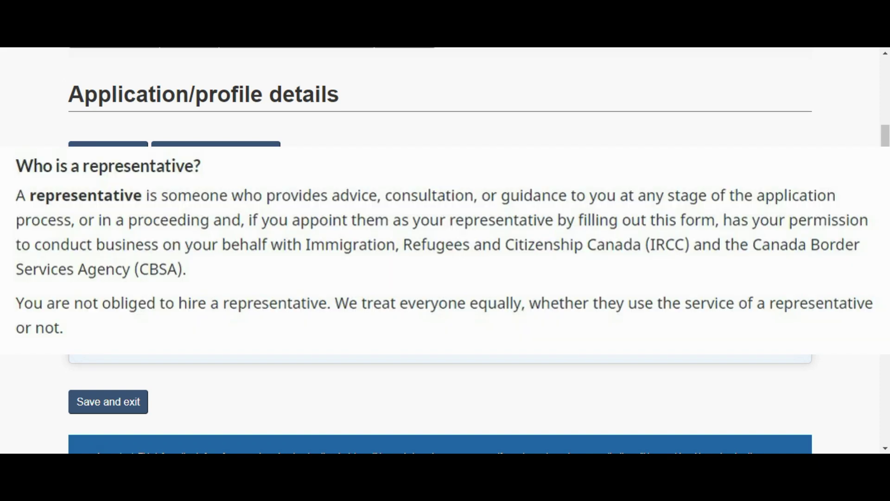
pyautogui.click(606, 321)
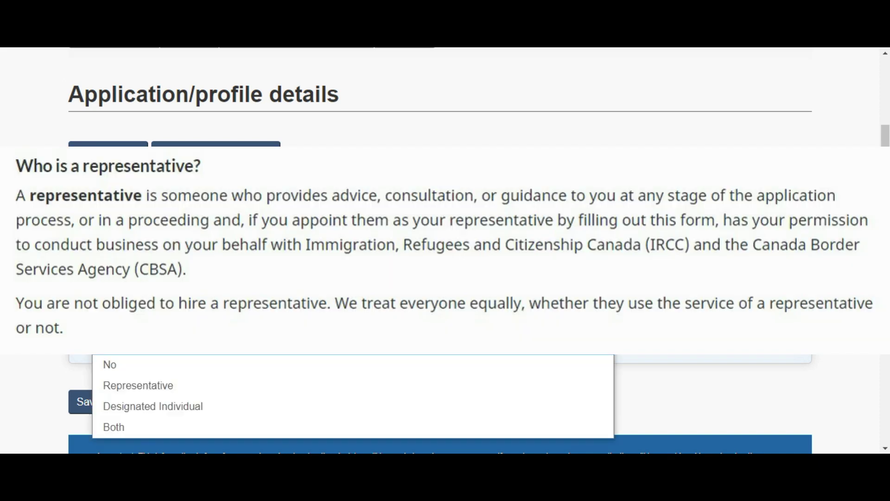
pyautogui.click(589, 365)
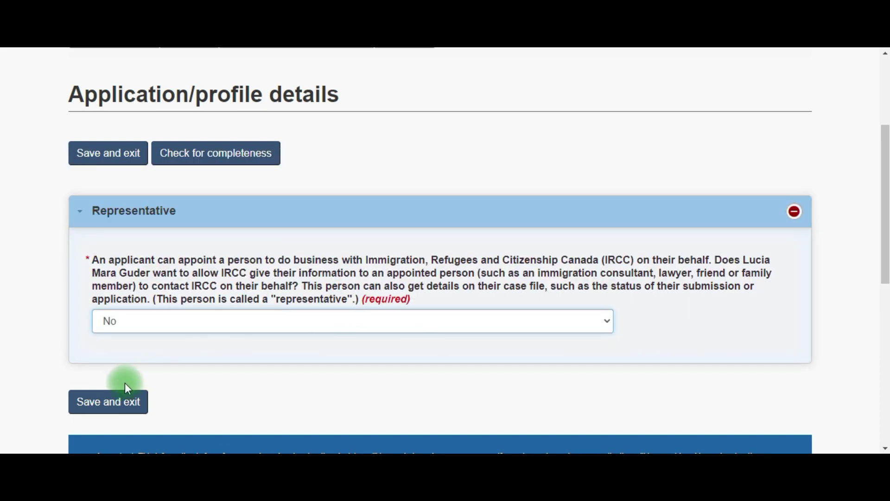
pyautogui.click(110, 406)
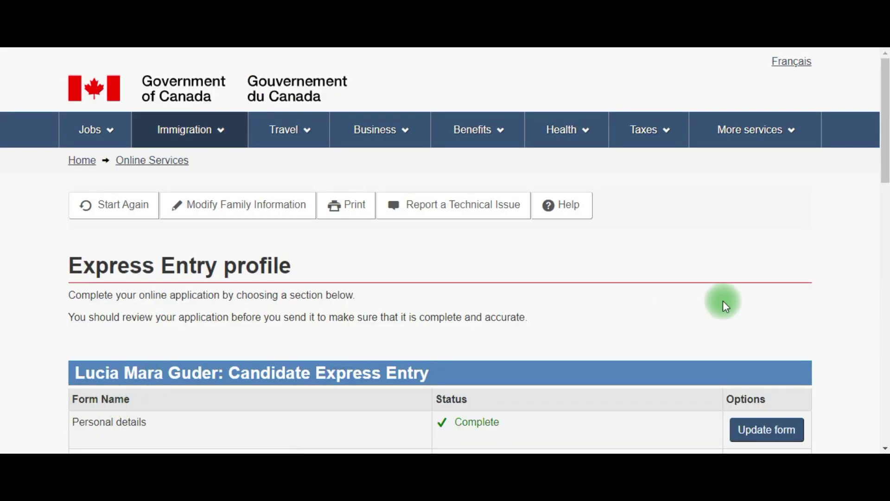
# Start the candidate's Work history form, answer No to having a job offer in Canada, and continue to the Work history section
pyautogui.moveTo(883, 156); pyautogui.dragTo(884, 243)
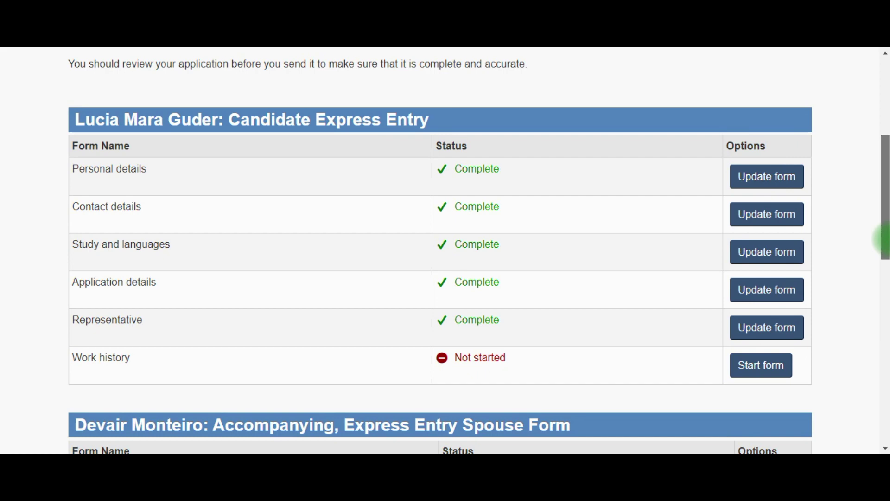
pyautogui.click(770, 375)
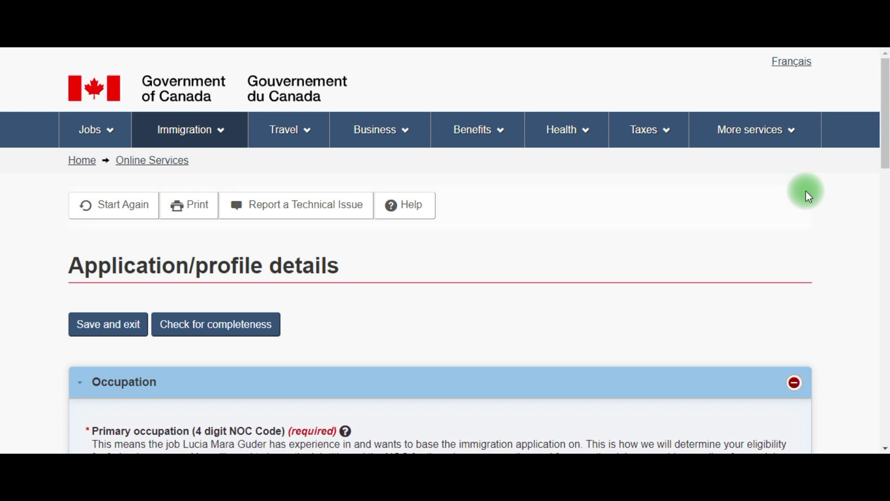
pyautogui.moveTo(888, 142); pyautogui.dragTo(885, 221)
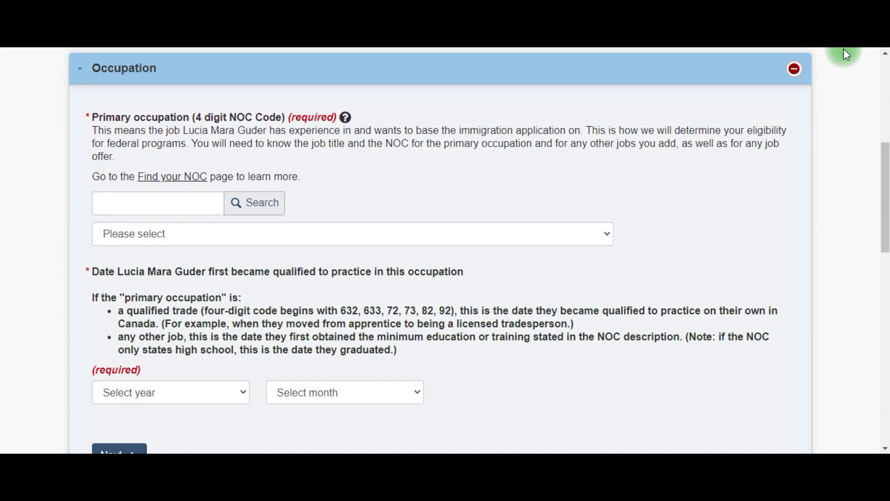
pyautogui.scroll(-5, 835, 53)
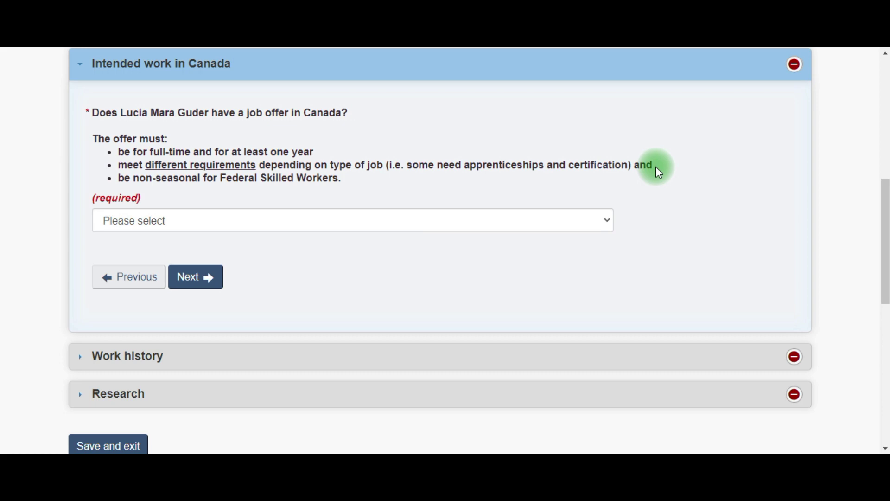
pyautogui.click(334, 222)
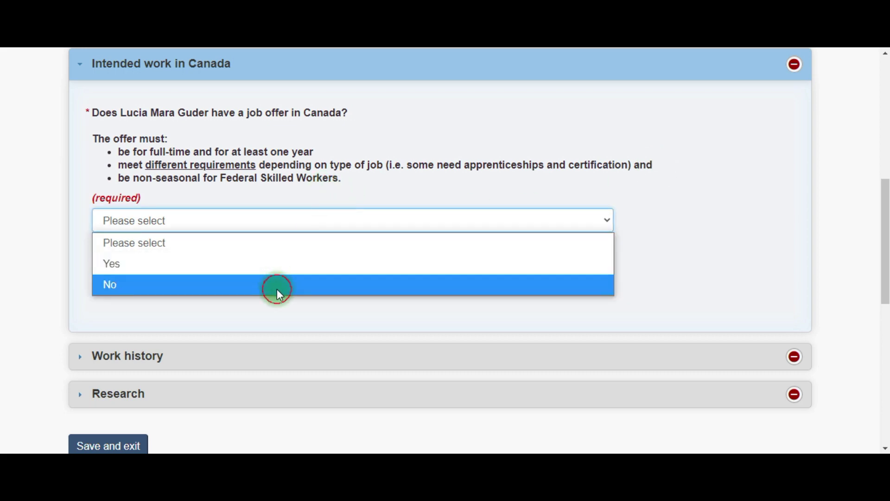
pyautogui.click(278, 286)
pyautogui.click(212, 289)
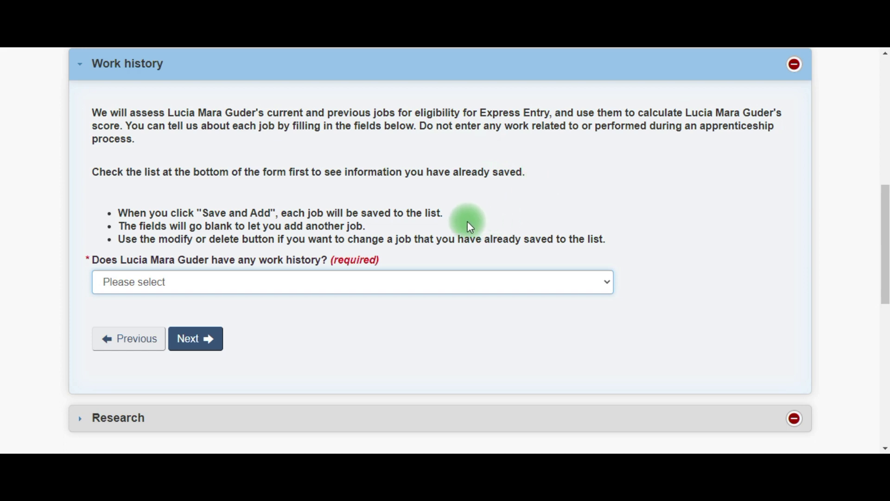
# Answer Yes to the candidate having work history and go through the job entry fields to the Research section
pyautogui.click(450, 283)
pyautogui.click(440, 325)
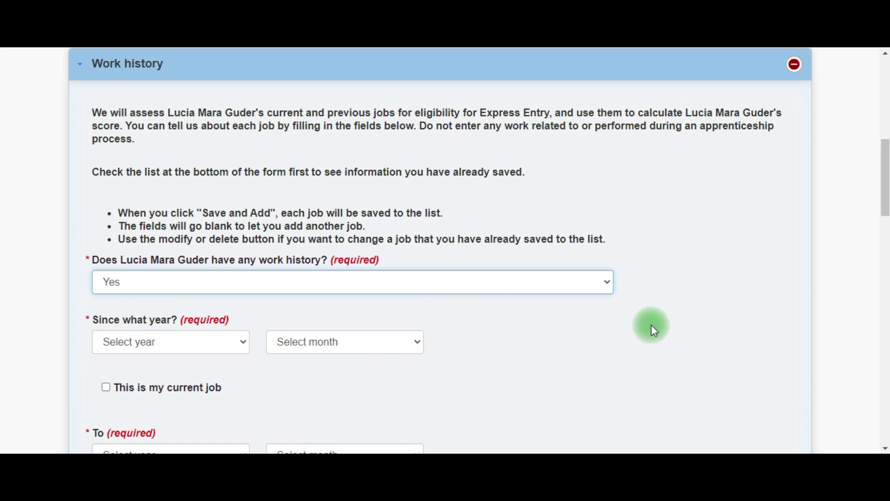
pyautogui.moveTo(883, 199); pyautogui.dragTo(884, 296)
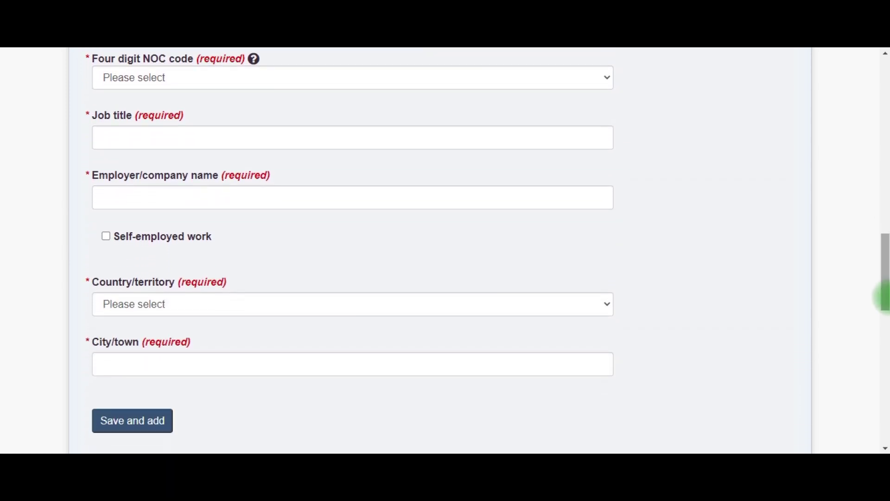
pyautogui.click(825, 50)
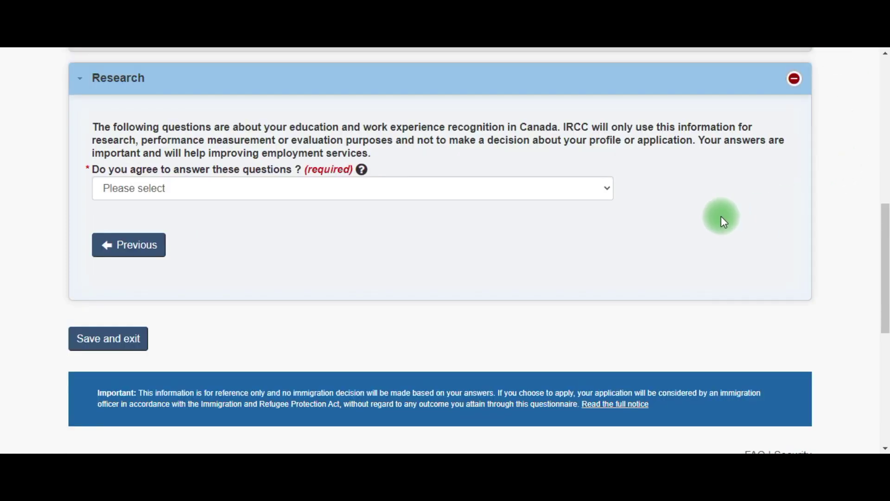
# Answer the Research questions with Yes to participating, "YES - I have applied to jobs in Canada", and Yes to having checked education and experience acceptance
pyautogui.click(589, 196)
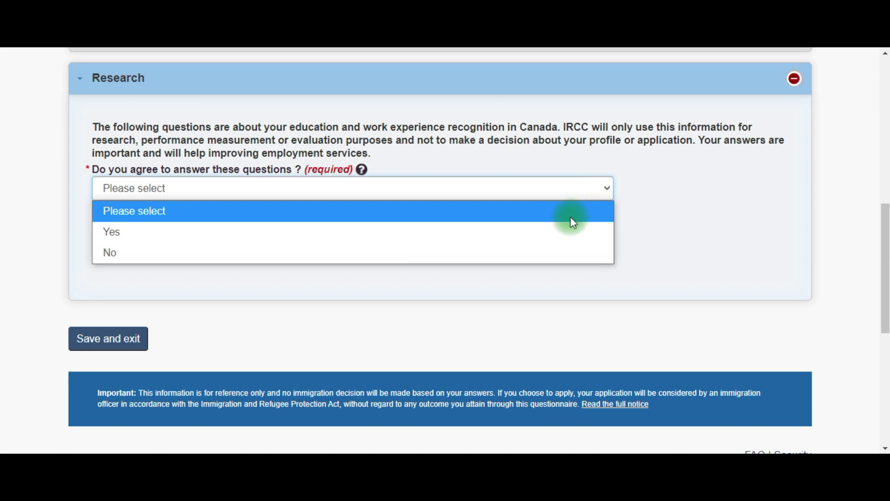
pyautogui.click(566, 232)
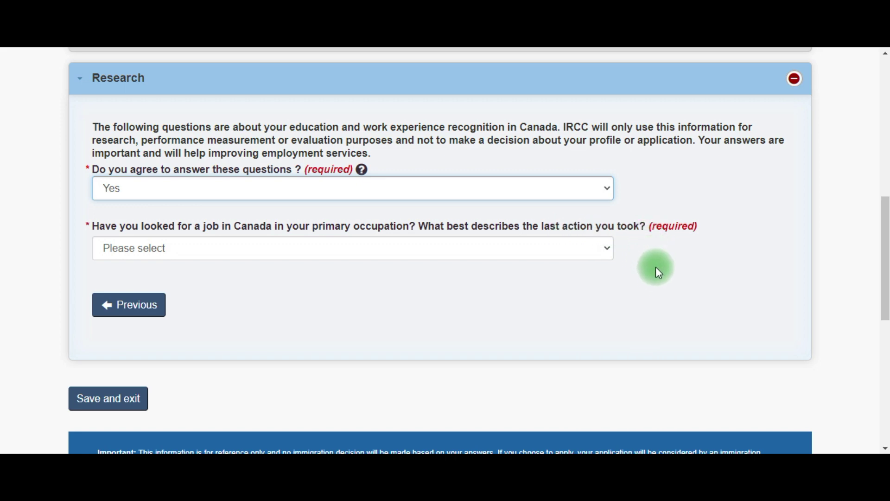
pyautogui.click(601, 250)
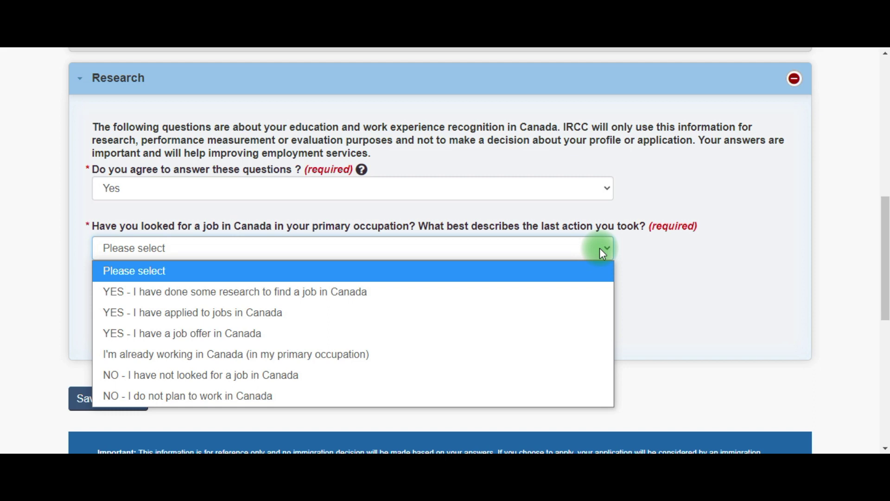
pyautogui.click(607, 312)
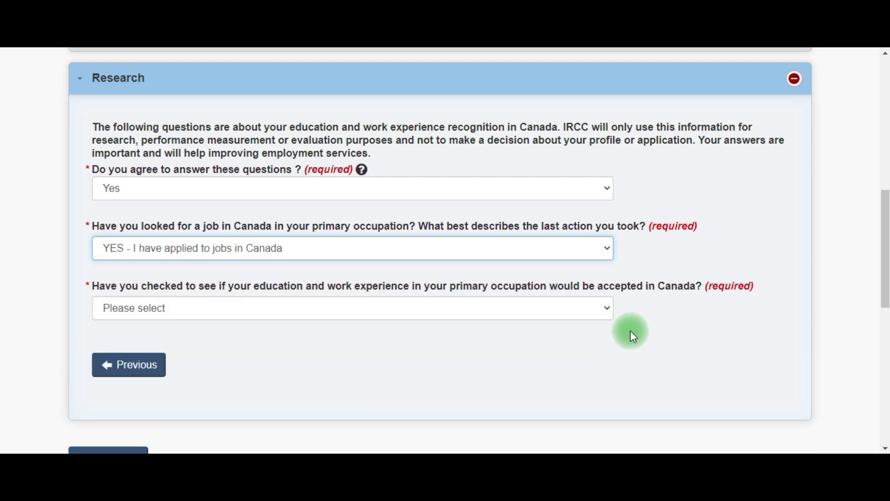
pyautogui.click(606, 308)
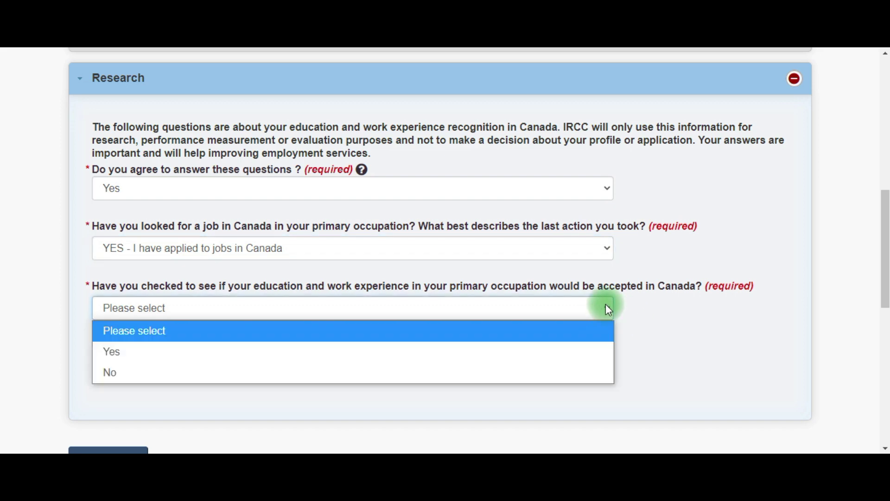
pyautogui.click(593, 352)
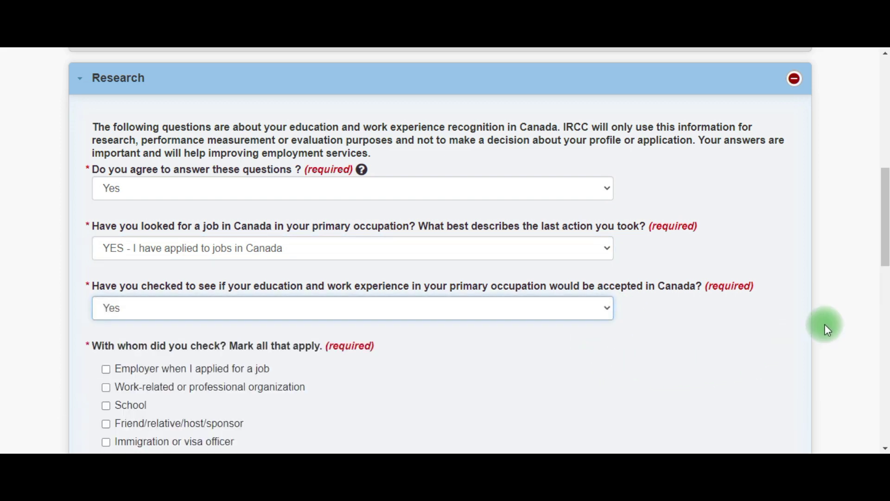
pyautogui.moveTo(886, 252); pyautogui.dragTo(887, 282)
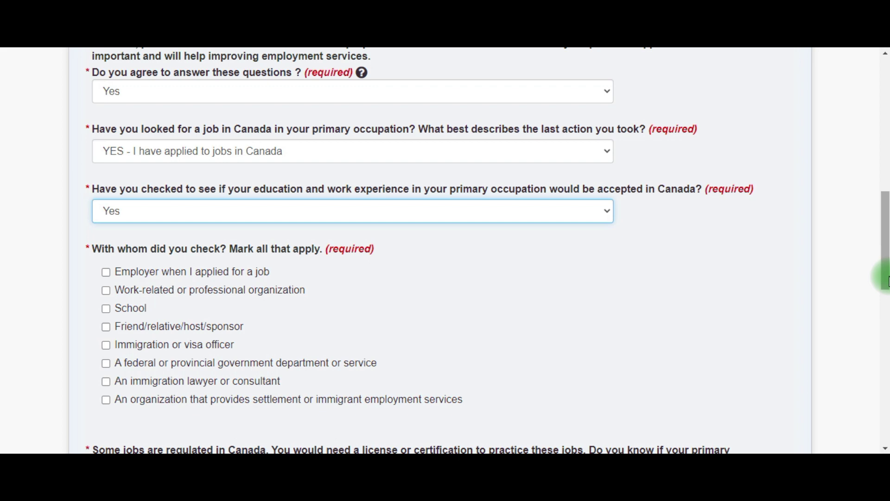
pyautogui.moveTo(886, 279); pyautogui.dragTo(885, 295)
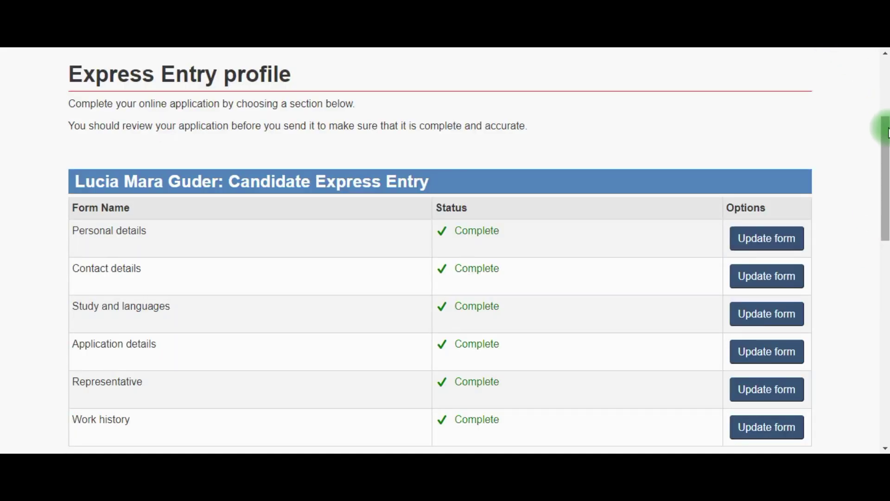
# Start the accompanying spouse's Personal details form and continue past the Names section to Personal description
pyautogui.moveTo(887, 132); pyautogui.dragTo(883, 227)
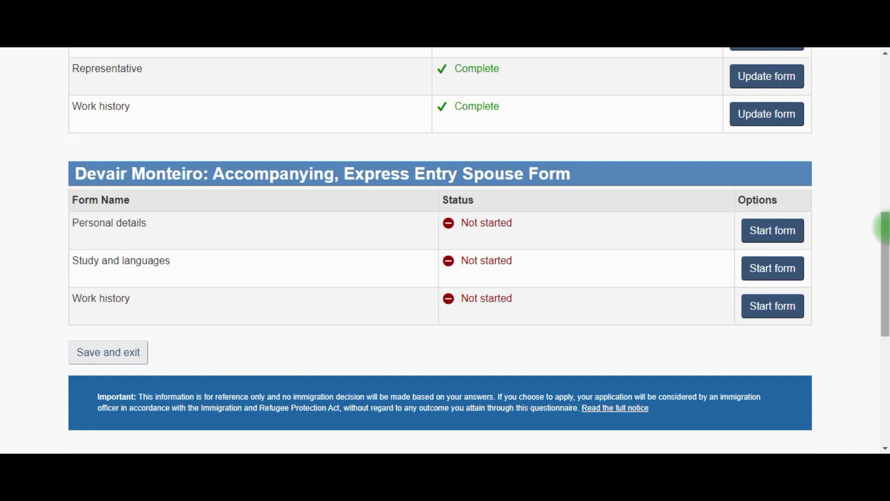
pyautogui.click(785, 238)
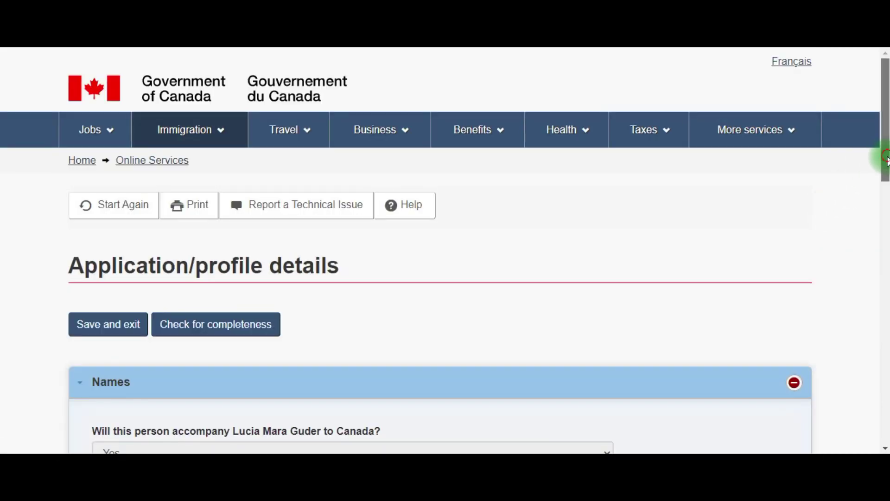
pyautogui.moveTo(887, 160); pyautogui.dragTo(884, 252)
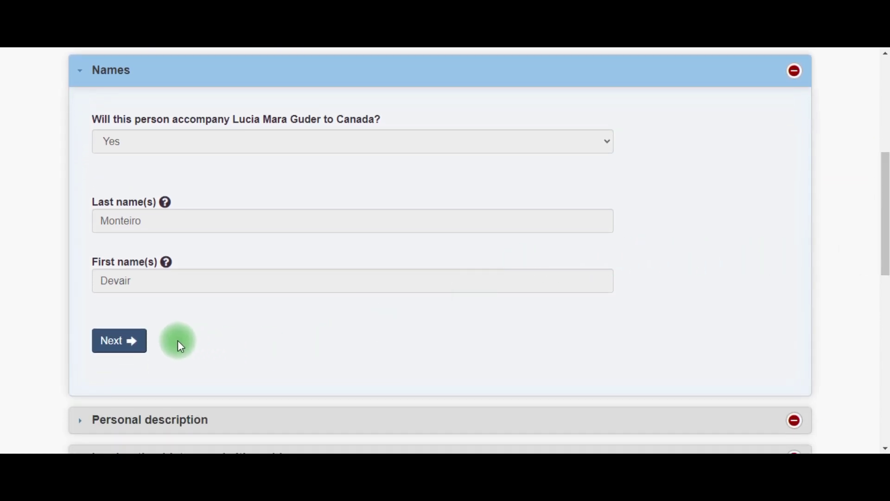
pyautogui.click(128, 343)
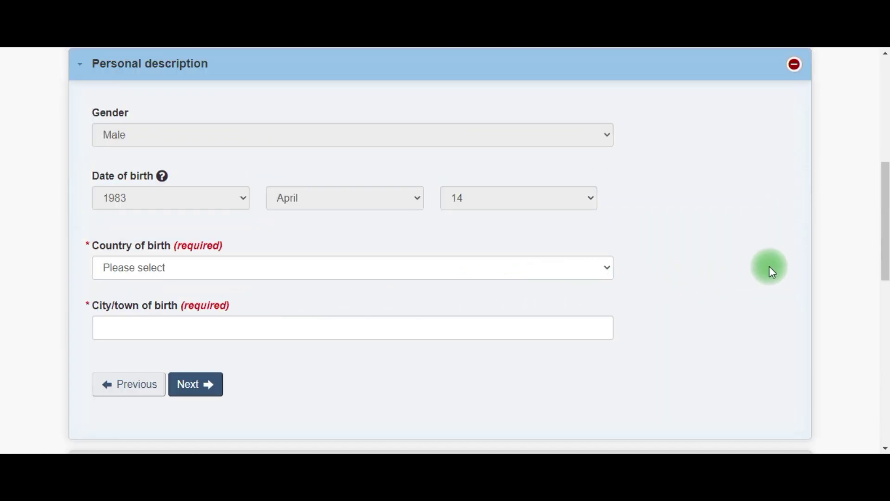
# Set the spouse's country of birth to Brazil and city of birth to Uberaba, and continue to Immigration history and citizenships
pyautogui.click(606, 269)
pyautogui.scroll(-1, 582, 240)
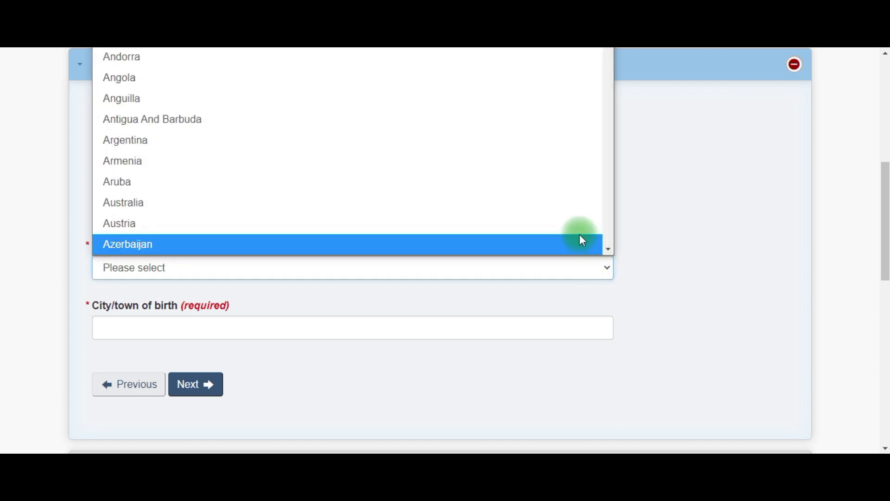
pyautogui.press('Down')
pyautogui.press('Down')
pyautogui.press('Down')
pyautogui.press('Down')
pyautogui.press('Down')
pyautogui.press('Down')
pyautogui.press('Down')
pyautogui.press('Down')
pyautogui.press('Down')
pyautogui.press('Down')
pyautogui.press('Down')
pyautogui.press('Down')
pyautogui.press('Down')
pyautogui.press('Down')
pyautogui.press('Down')
pyautogui.press('Down')
pyautogui.press('Down')
pyautogui.press('Up')
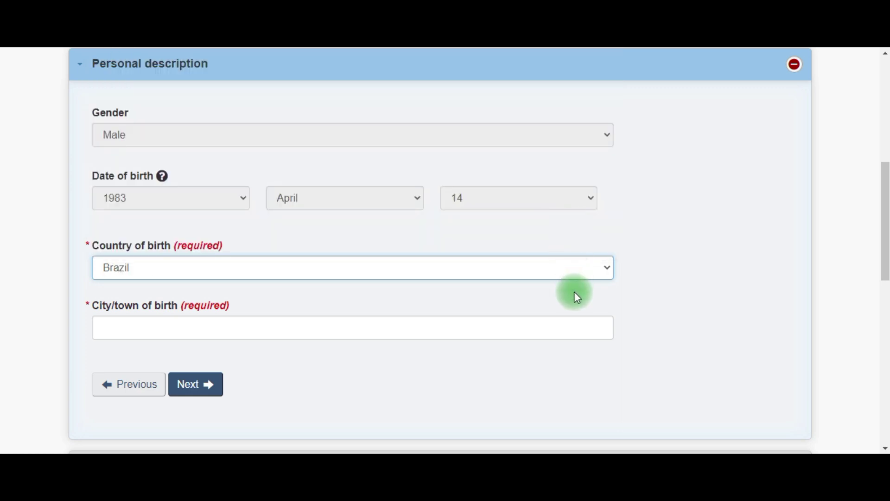
pyautogui.click(563, 328)
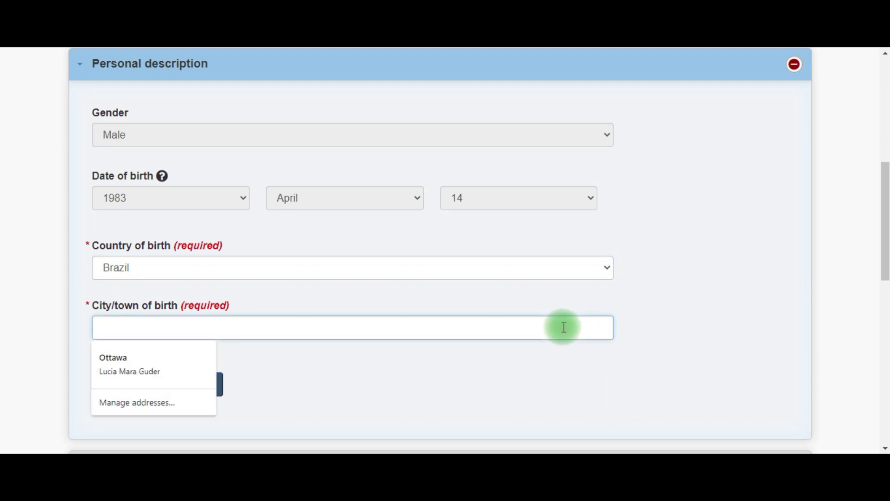
pyautogui.write('Uberaba')
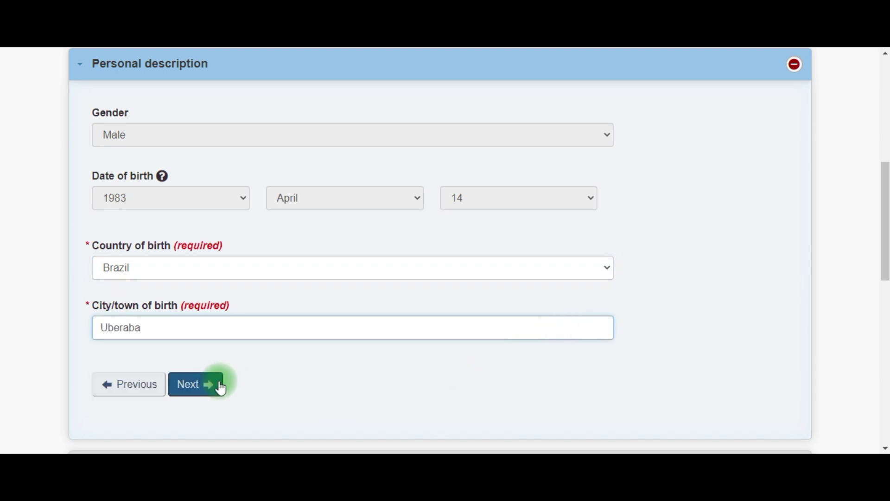
pyautogui.click(206, 393)
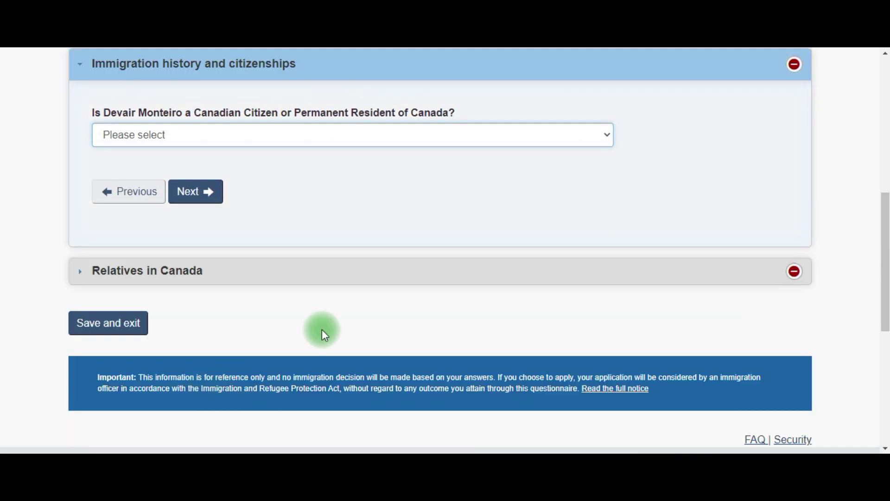
# Answer No to the spouse being a Canadian citizen or permanent resident and No to relatives in Canada, and save and exit the form
pyautogui.click(596, 140)
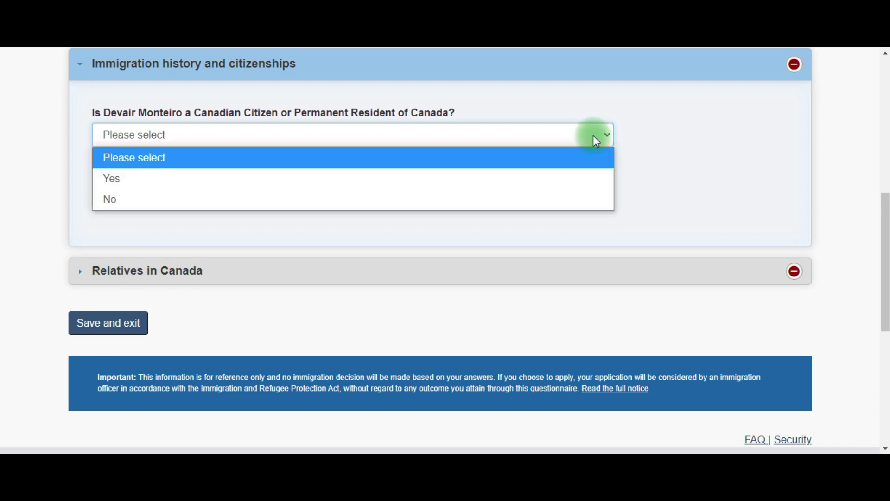
pyautogui.click(580, 204)
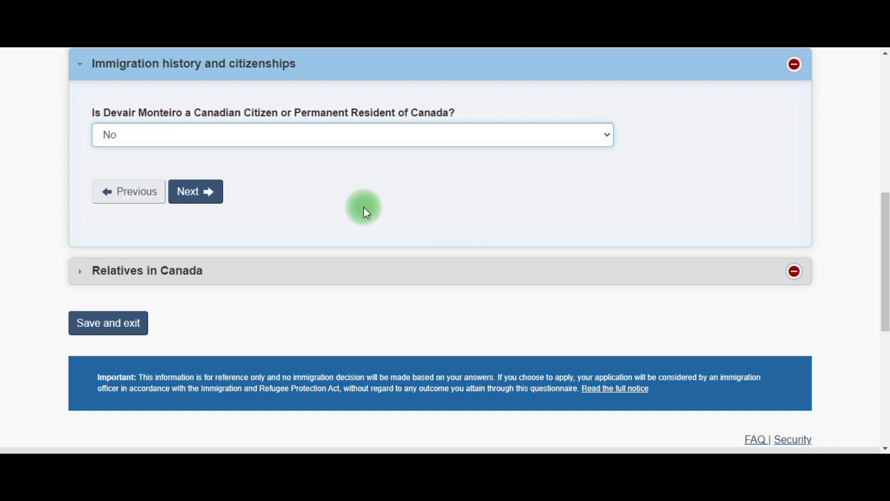
pyautogui.click(197, 192)
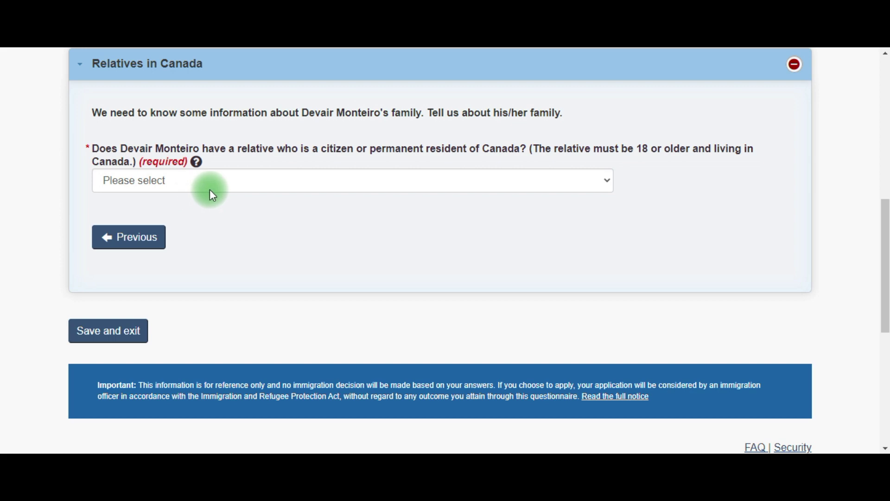
pyautogui.click(247, 183)
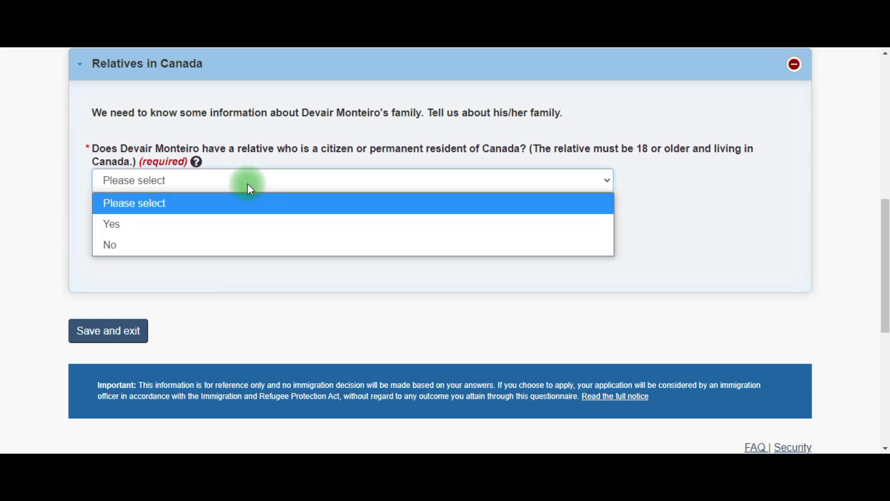
pyautogui.click(226, 248)
pyautogui.click(102, 337)
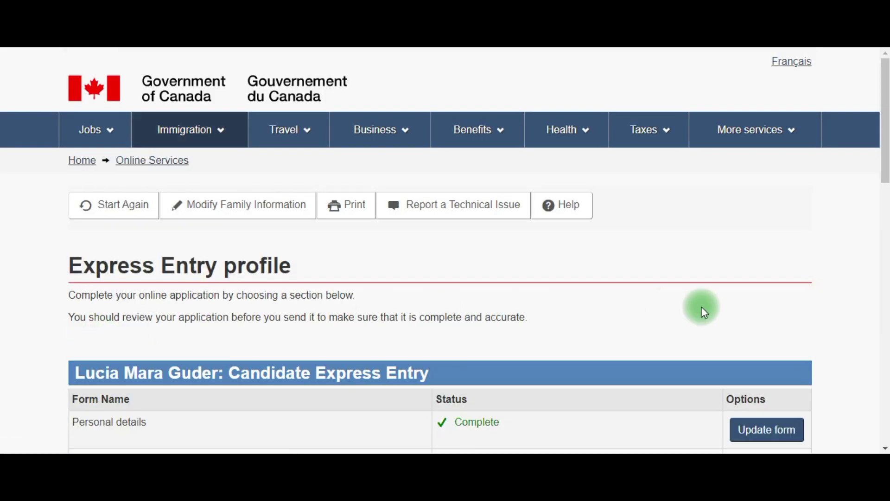
# Start the spouse's Study and languages form, answer Yes to finished high school or higher education, and go through the study fields to Official languages
pyautogui.moveTo(885, 162); pyautogui.dragTo(884, 302)
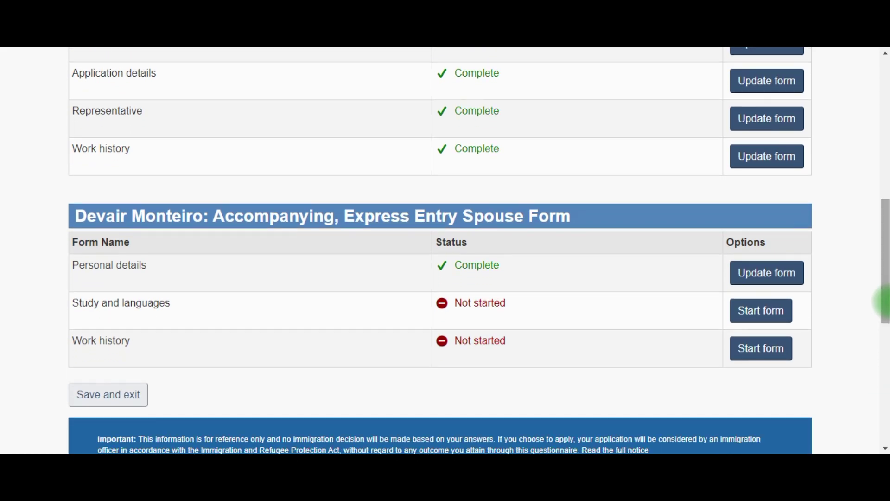
pyautogui.click(761, 311)
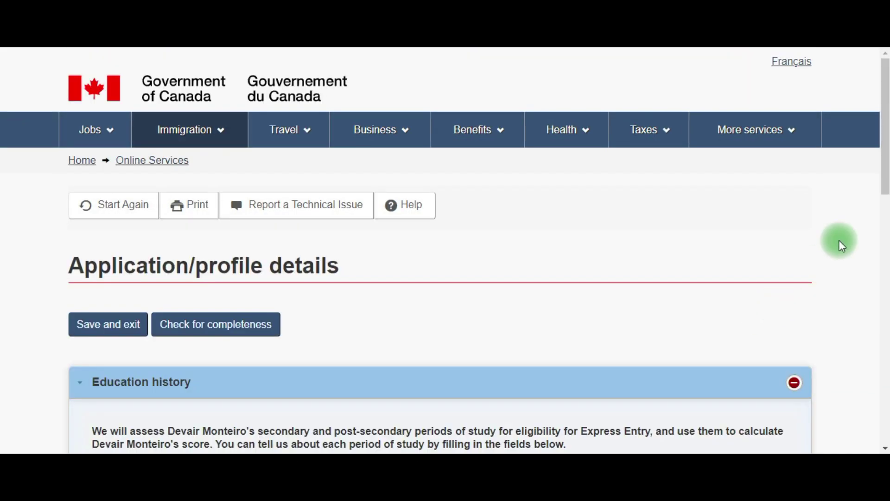
pyautogui.moveTo(884, 147); pyautogui.dragTo(883, 231)
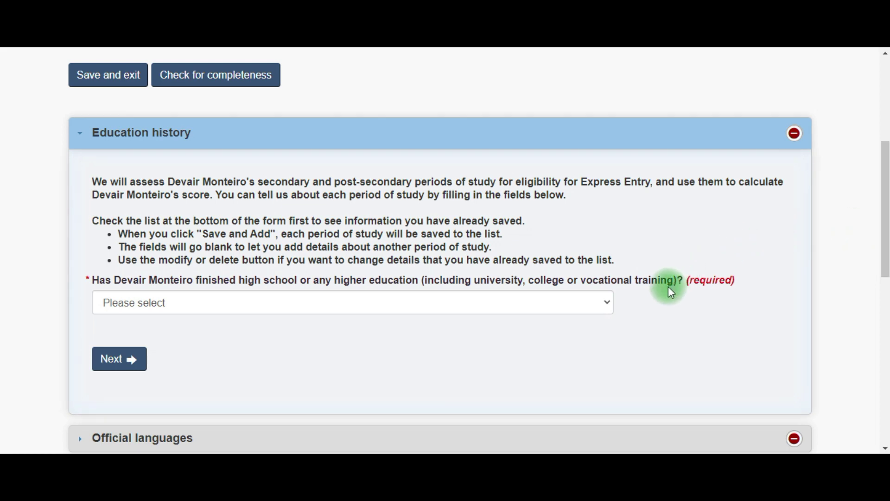
pyautogui.click(608, 303)
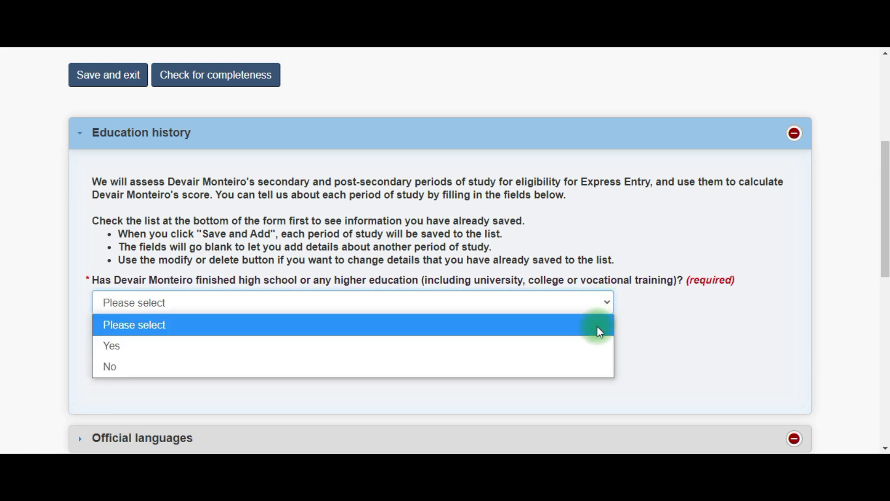
pyautogui.click(598, 345)
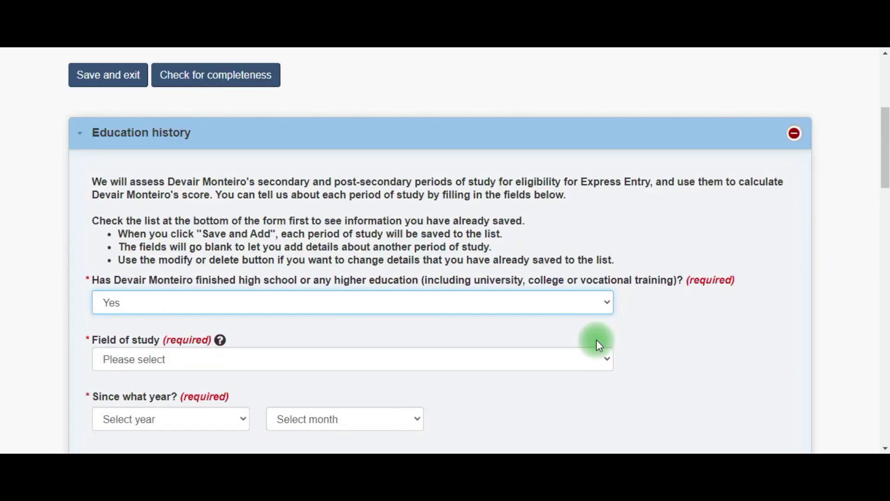
pyautogui.moveTo(886, 169); pyautogui.dragTo(886, 193)
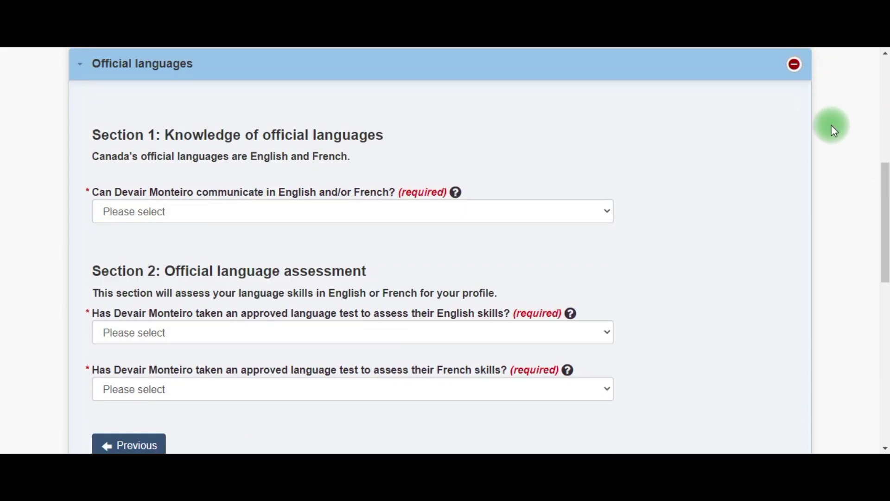
# Set English as the official language in which the spouse can communicate
pyautogui.moveTo(887, 180)
pyautogui.mouseDown()
pyautogui.moveTo(887, 192)
pyautogui.moveTo(887, 185)
pyautogui.mouseUp()
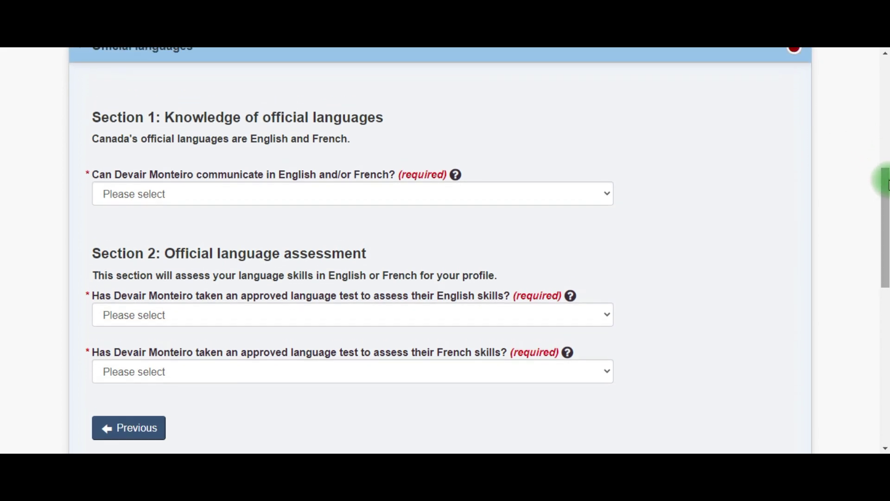
pyautogui.click(589, 193)
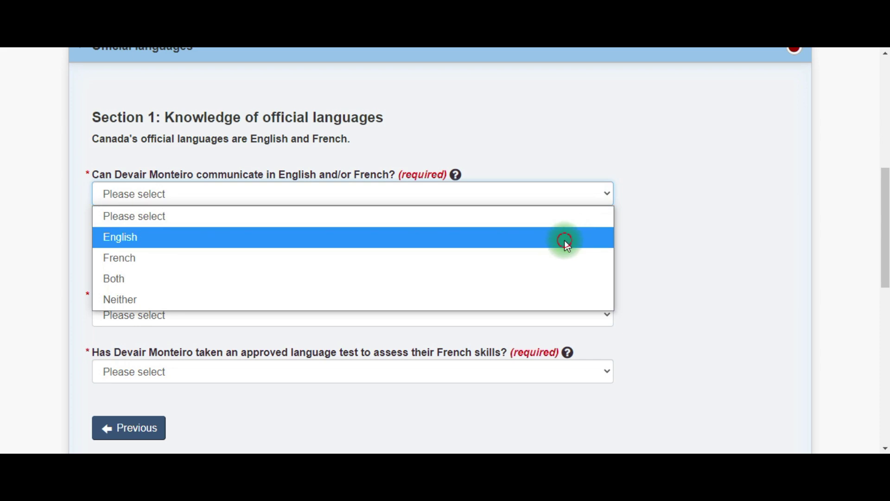
pyautogui.click(566, 245)
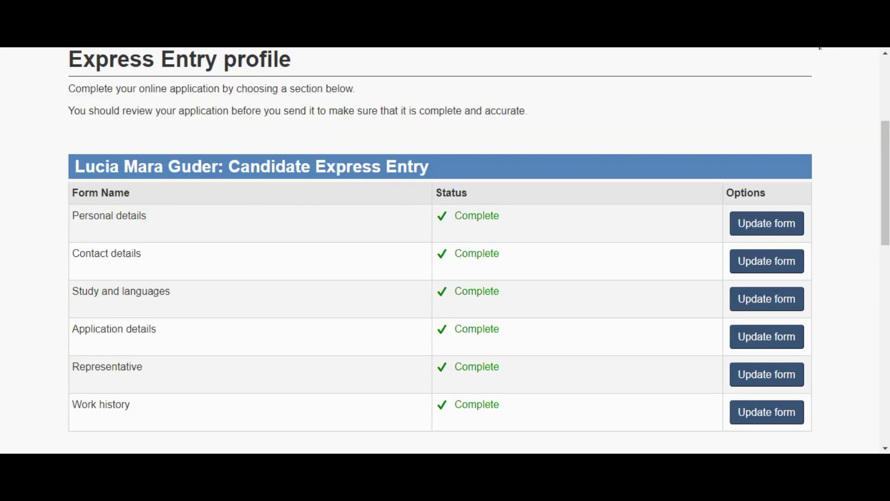
# Start the accompanying spouse's Work history form and go through its job entry fields
pyautogui.moveTo(880, 135); pyautogui.dragTo(882, 213)
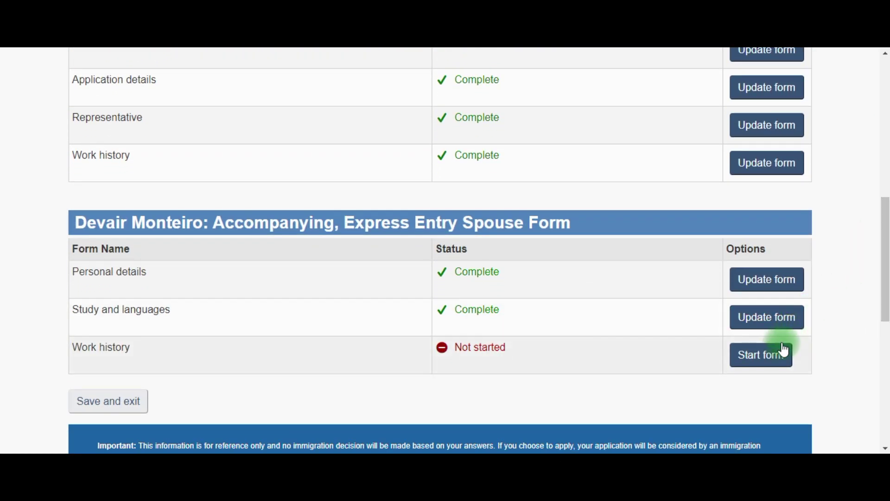
pyautogui.click(768, 364)
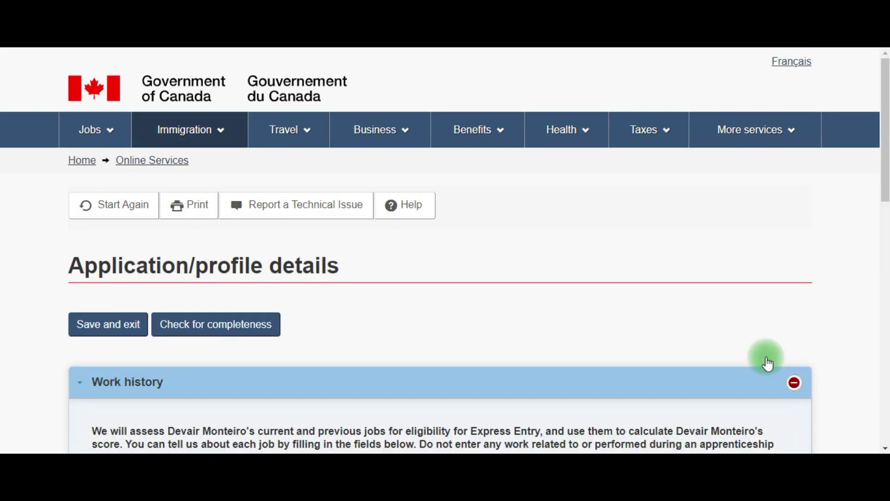
pyautogui.moveTo(883, 171); pyautogui.dragTo(883, 254)
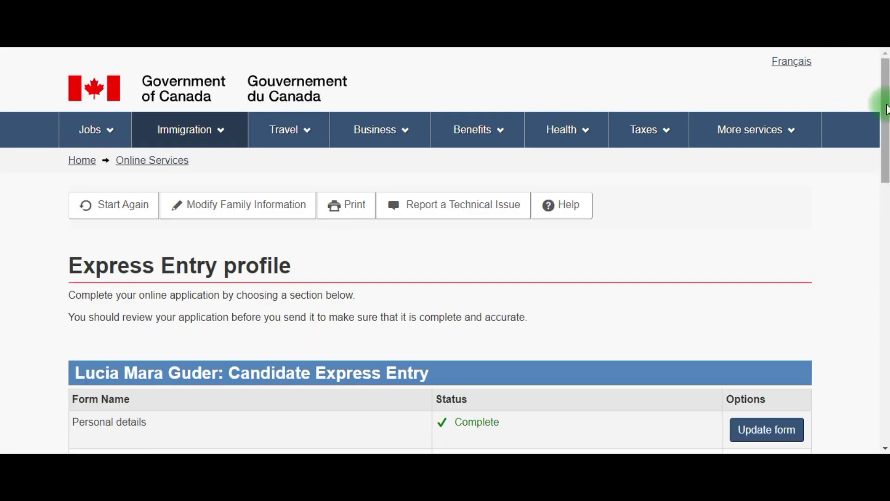
# Continue from the profile forms to Your Declaration and Electronic Signature, go through the notice, and submit the profile
pyautogui.moveTo(886, 109); pyautogui.dragTo(842, 292)
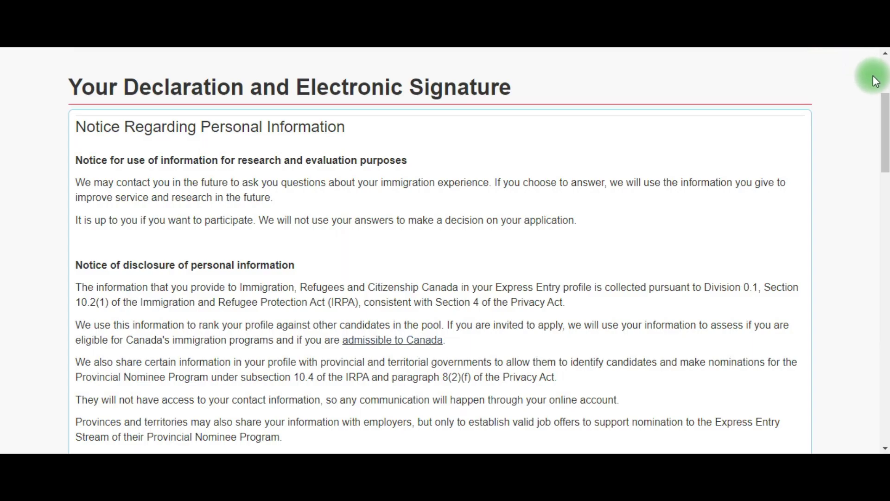
pyautogui.moveTo(886, 107); pyautogui.dragTo(885, 288)
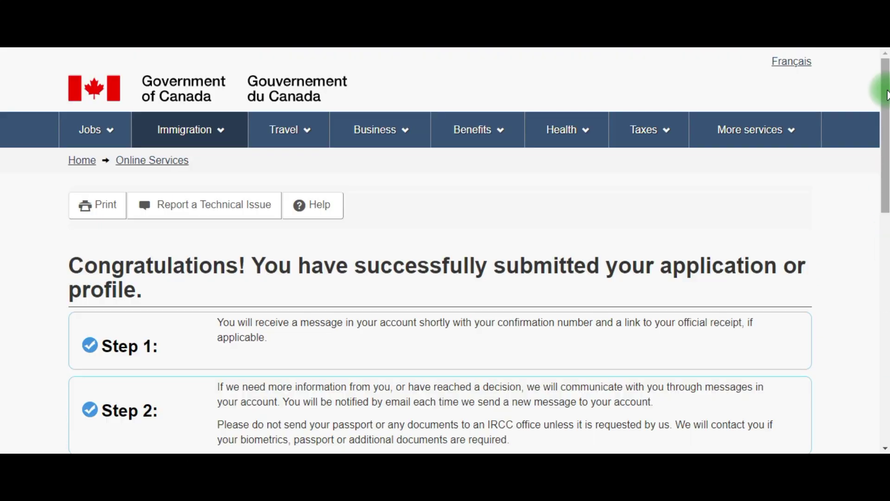
# Review the submission's listed follow-up steps, the details about the profile, and the program eligibility table
pyautogui.moveTo(886, 95); pyautogui.dragTo(884, 147)
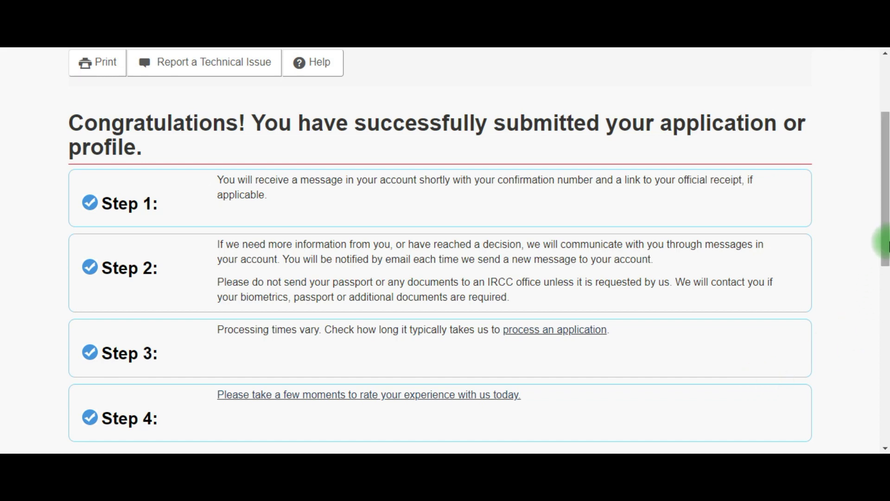
pyautogui.scroll(-1, 884, 250)
pyautogui.moveTo(883, 250); pyautogui.dragTo(883, 259)
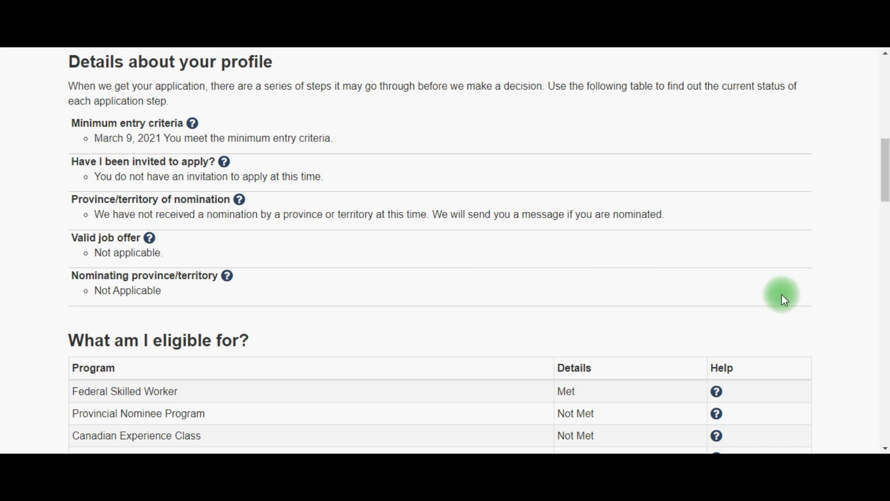
pyautogui.moveTo(886, 180); pyautogui.dragTo(886, 188)
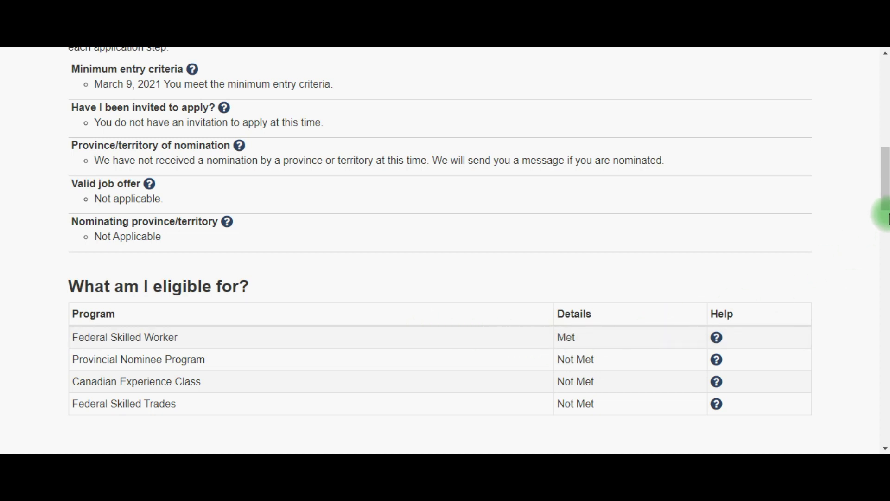
pyautogui.moveTo(887, 193); pyautogui.dragTo(887, 187)
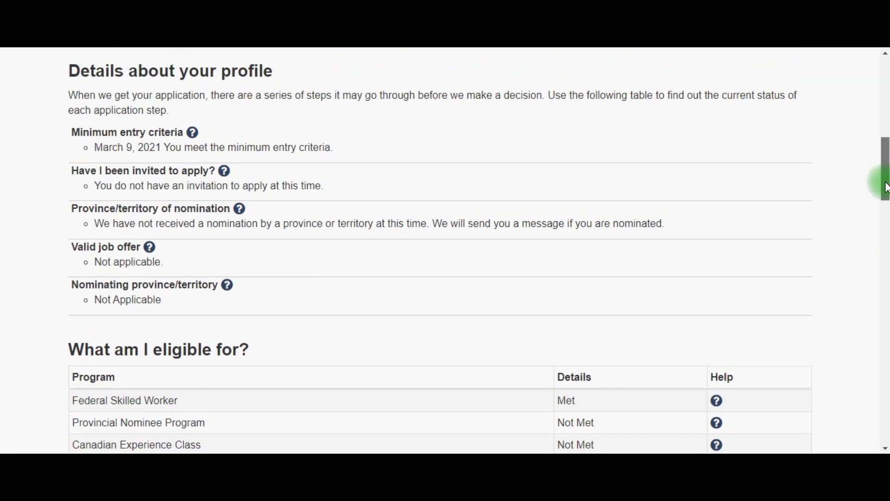